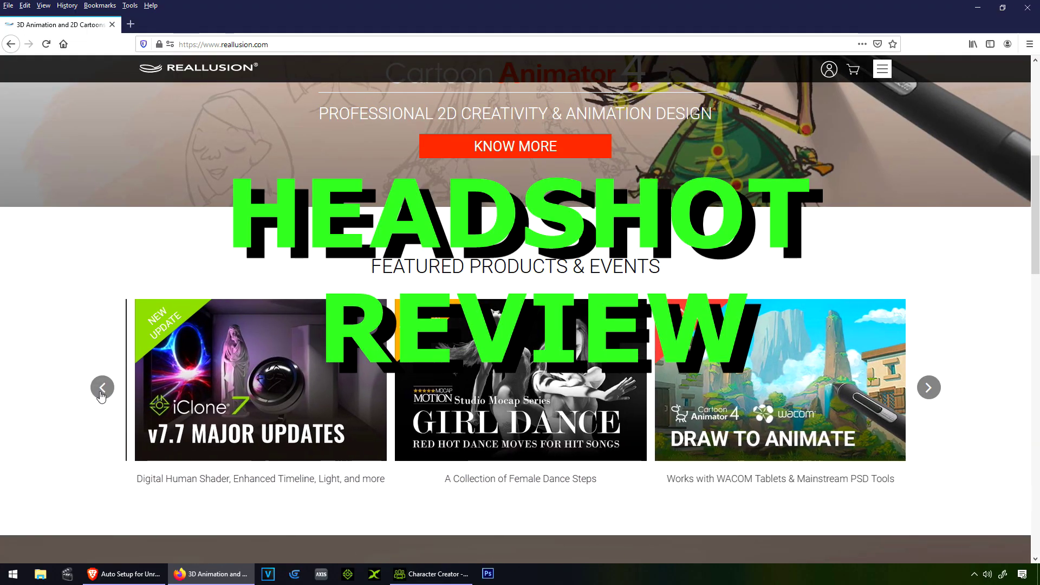
Browse the featured products and events carousel on the Reallusion home page.
left_click(102, 388)
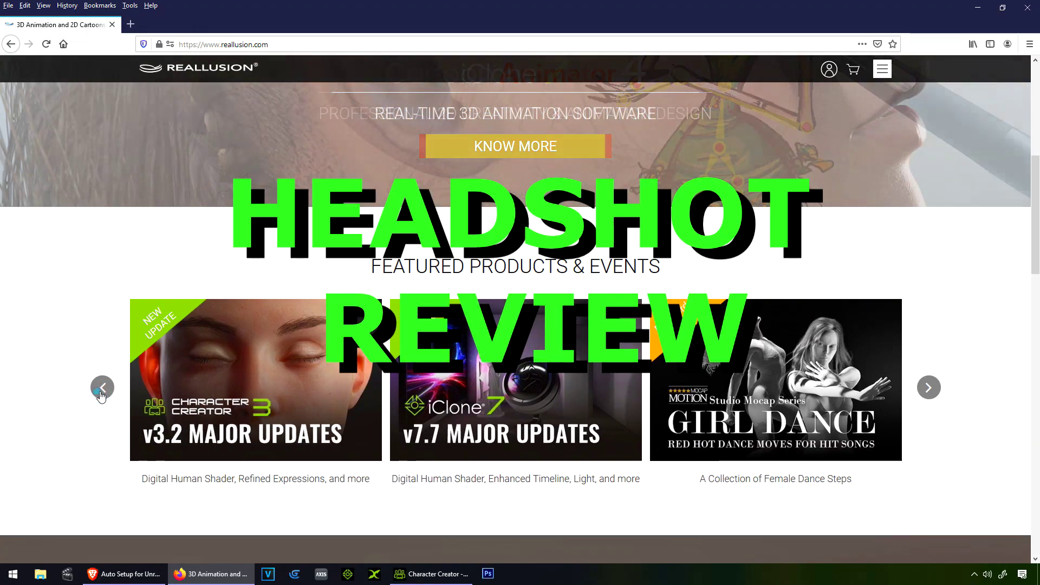
left_click(100, 394)
left_click(100, 392)
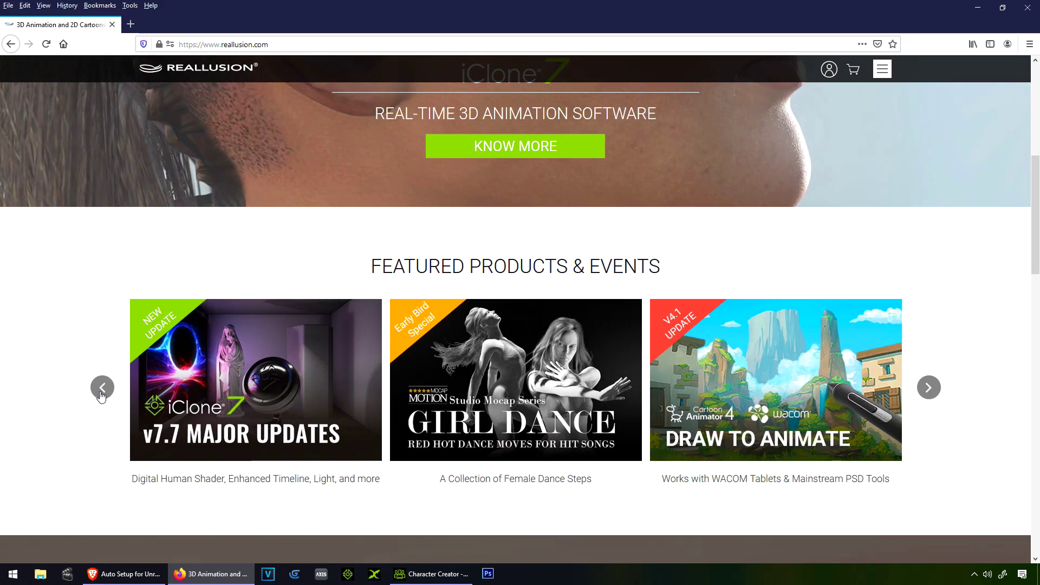
left_click(100, 394)
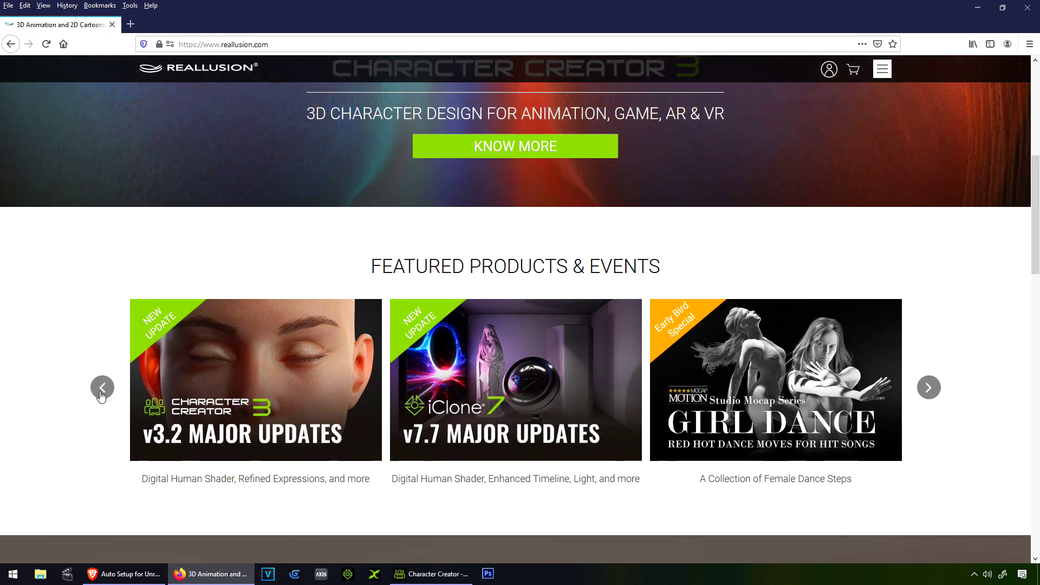
left_click(100, 392)
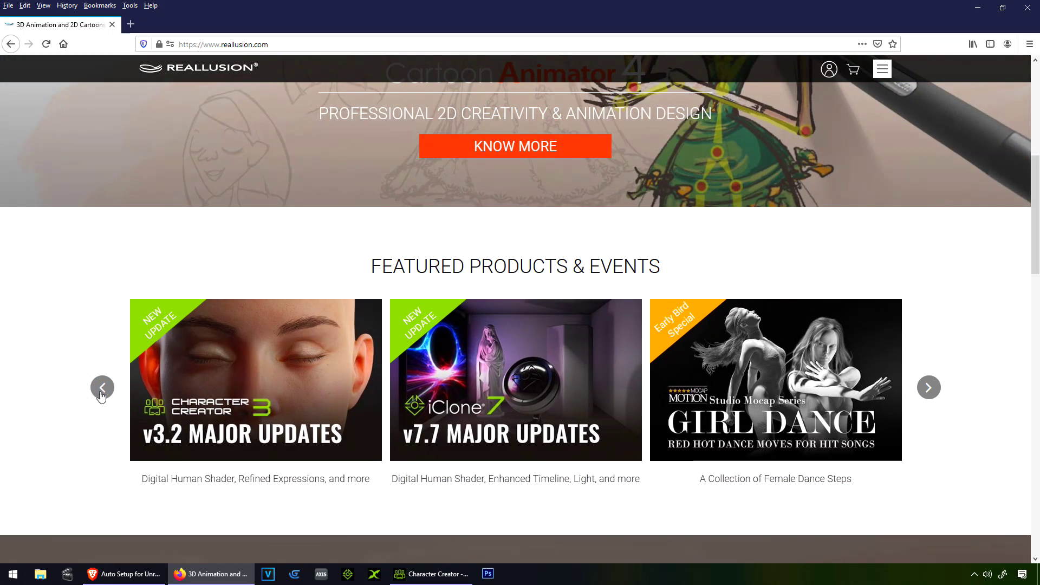
left_click(101, 397)
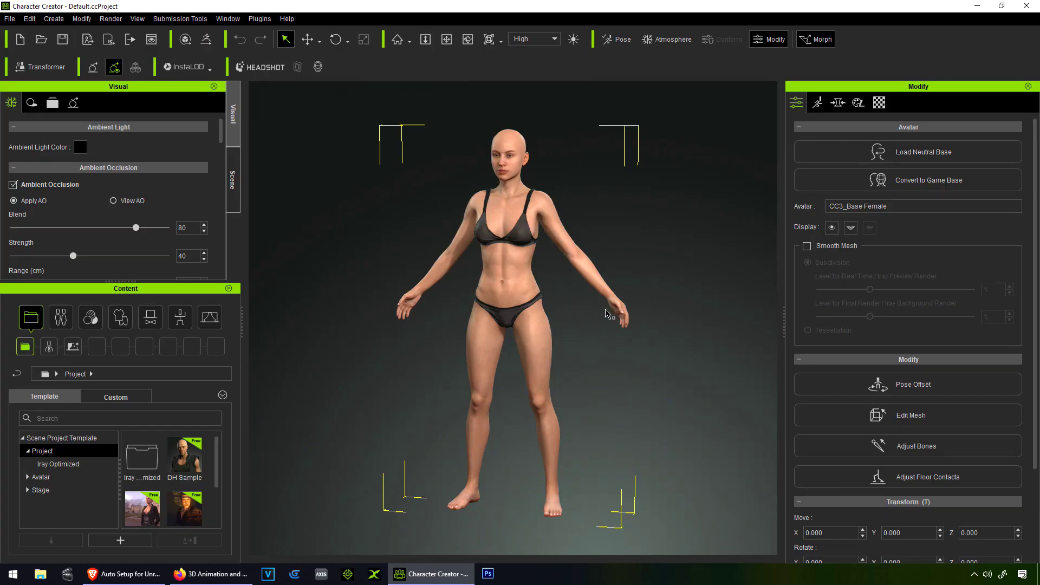
Switch to Character Creator and examine the CC3_Base Female avatar from the full body through the torso to the face.
left_click(467, 40)
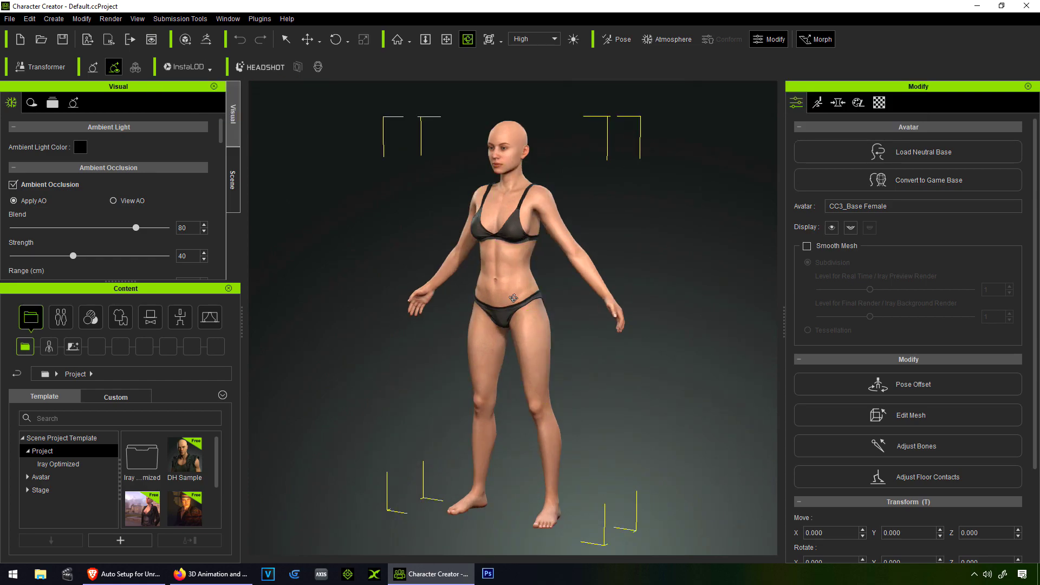
left_click(426, 40)
left_click_drag(508, 157, 480, 219)
left_click_drag(490, 295, 529, 205)
left_click(447, 40)
left_click_drag(466, 149, 493, 330)
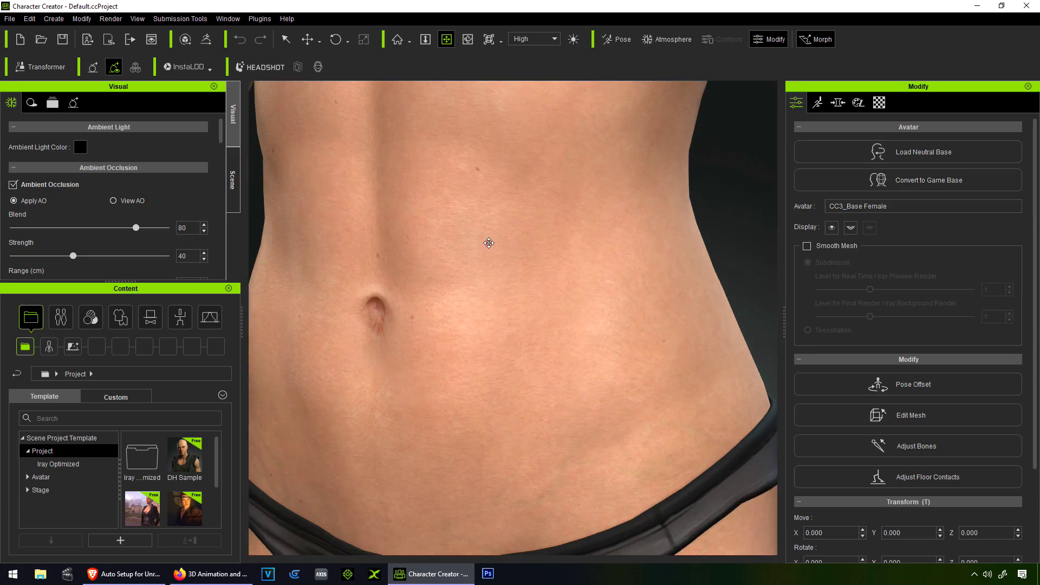
left_click_drag(488, 178, 534, 348)
left_click_drag(519, 240, 529, 399)
left_click_drag(505, 299, 502, 299)
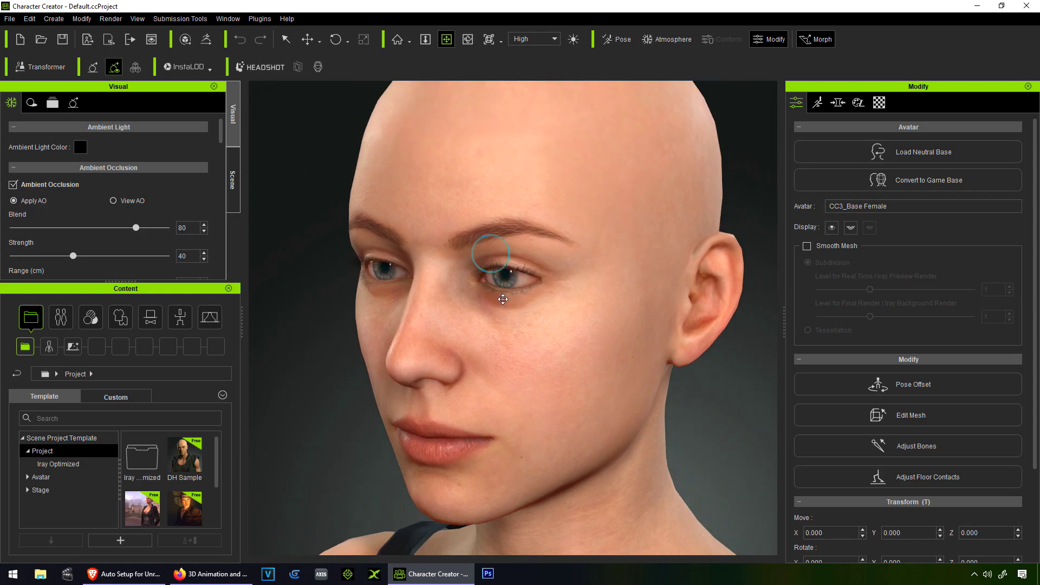
Examine the avatar's face and eyes up close, including the iris, eyelashes and surrounding skin texture.
scroll(505, 301, "up", 2)
scroll(506, 302, "up", 2)
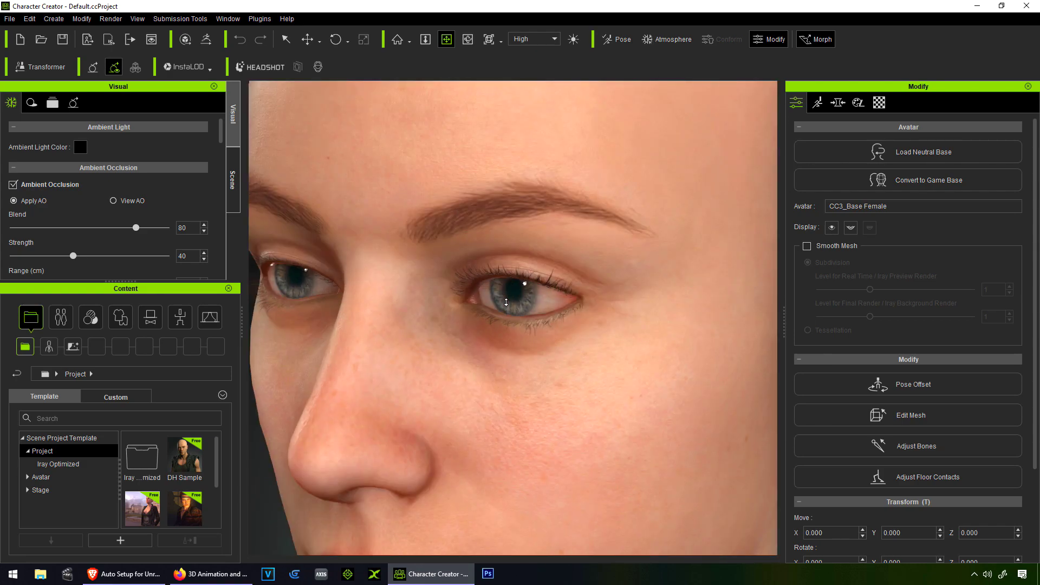
left_click_drag(476, 302, 510, 304)
mouse_move(511, 304)
right_mouse_down()
mouse_move(548, 300)
mouse_move(523, 307)
right_mouse_up()
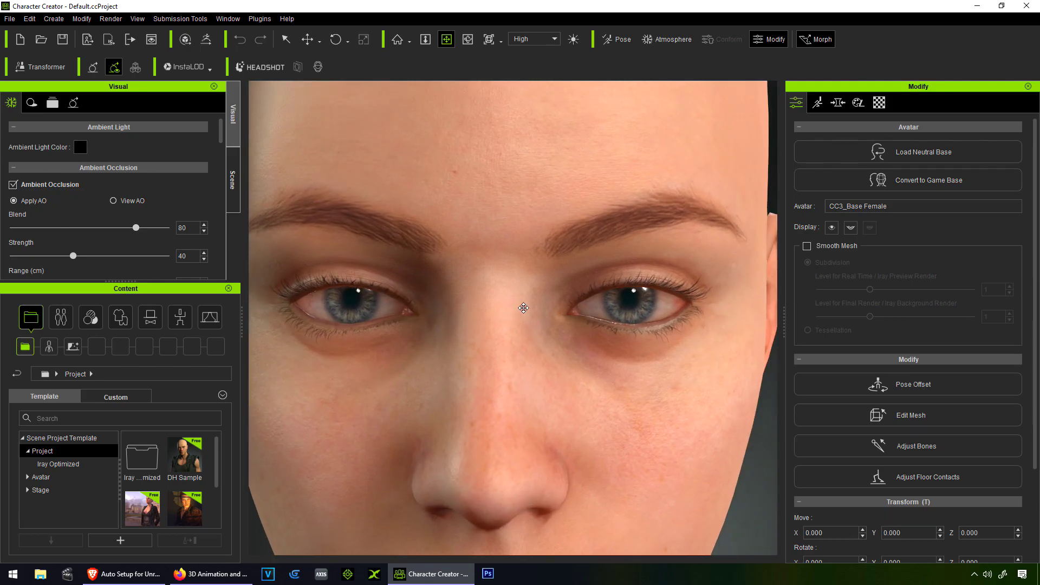
left_click_drag(523, 308, 539, 324)
scroll(534, 295, "down", 4)
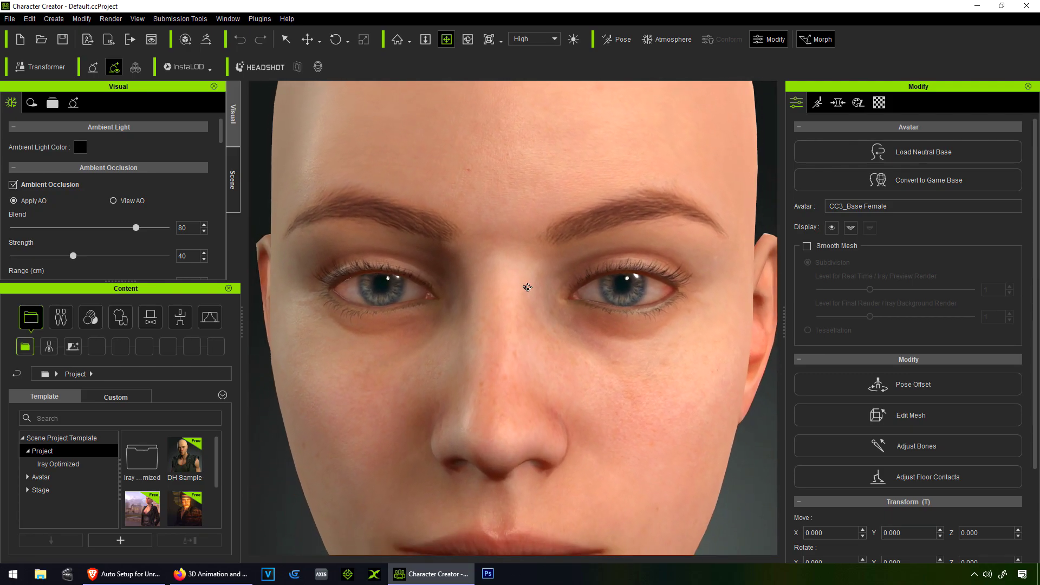
right_click_drag(530, 274, 636, 271)
scroll(636, 271, "up", 4)
left_click_drag(635, 271, 538, 325)
right_click_drag(521, 318, 543, 325)
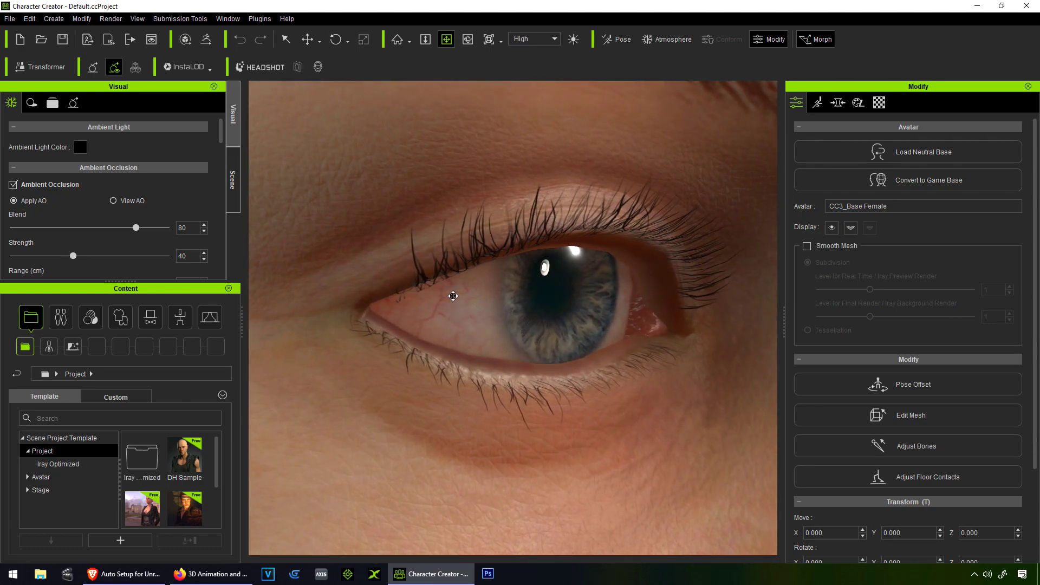
left_click_drag(574, 329, 557, 327)
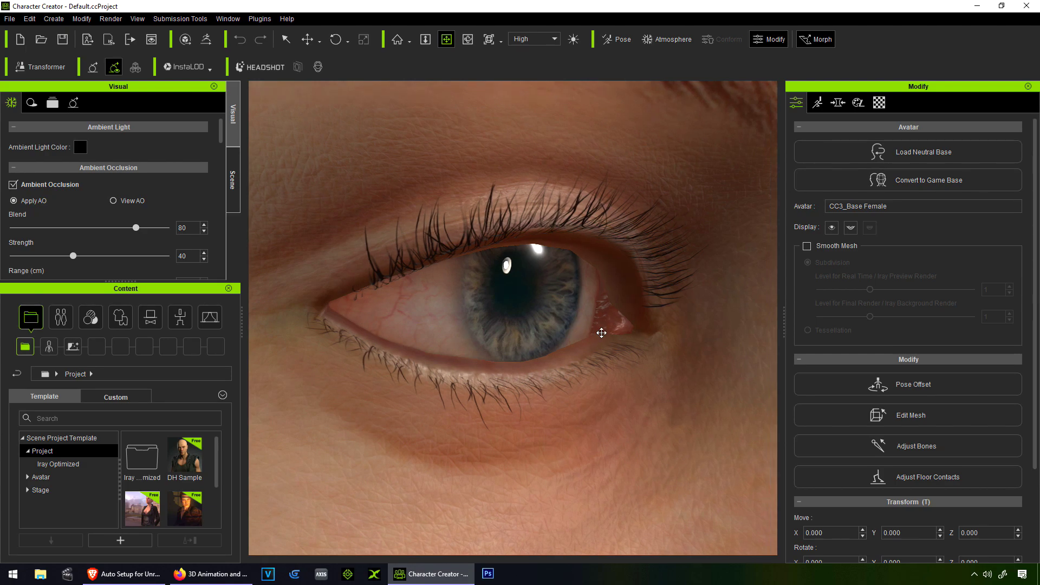
scroll(441, 267, "up", 3)
scroll(441, 268, "down", 3)
Examine the detail of the avatar's lips and the skin of the chin and neck up close.
middle_click_drag(425, 239, 616, 209)
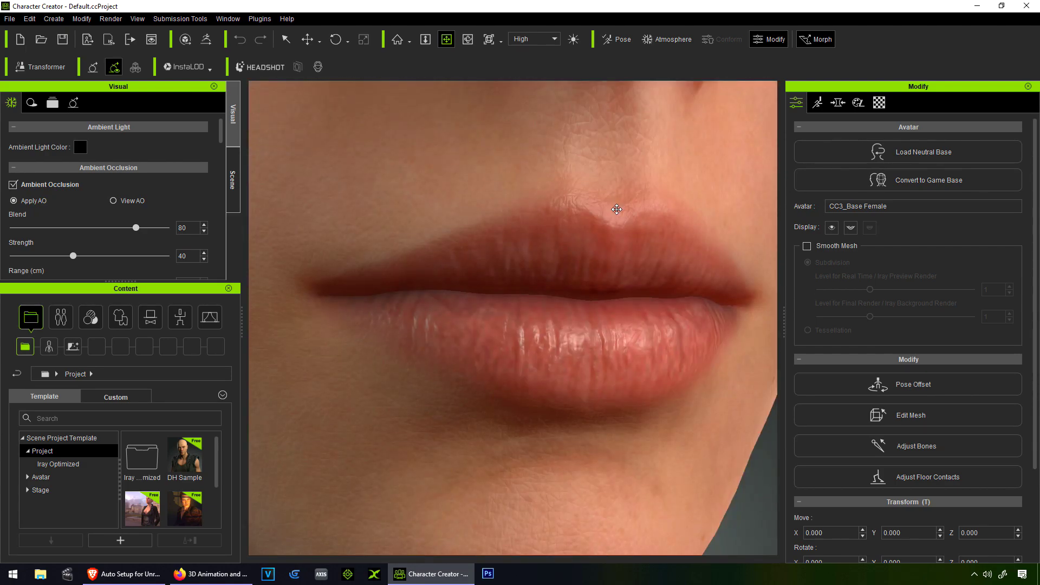
middle_click_drag(557, 353, 580, 229)
middle_click_drag(538, 422, 561, 294)
middle_click_drag(507, 452, 532, 350)
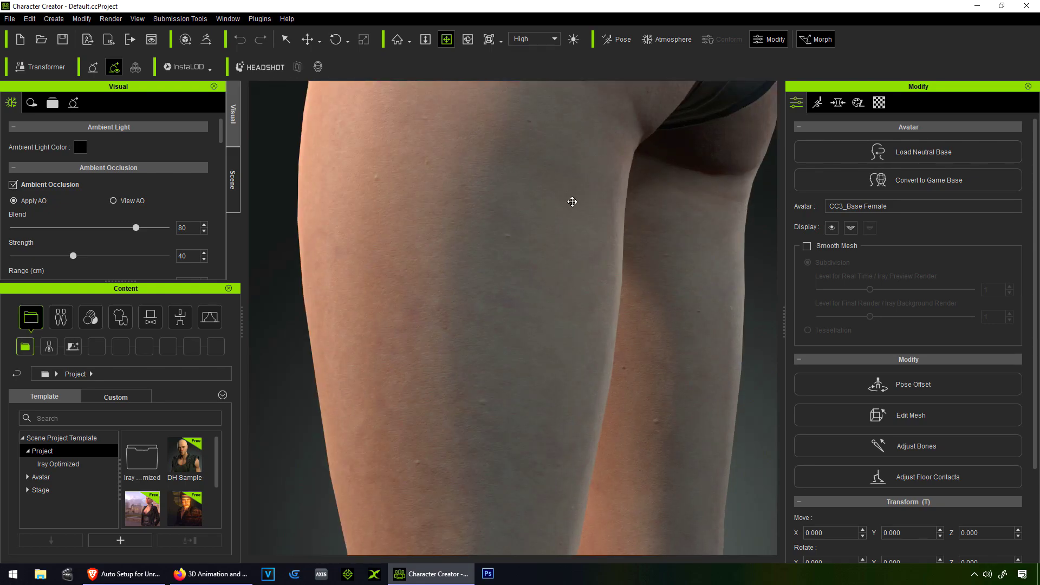
middle_click_drag(572, 202, 547, 320)
middle_click_drag(470, 382, 543, 306)
middle_click_drag(561, 365, 561, 317)
middle_click_drag(552, 426, 543, 301)
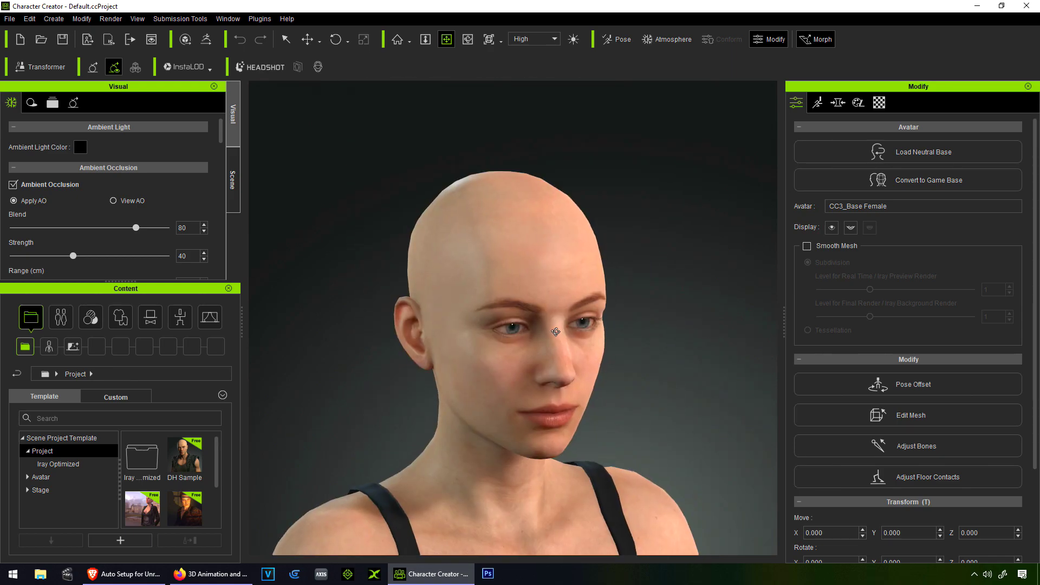
right_click_drag(556, 332, 396, 330)
right_click_drag(529, 341, 535, 361)
Inspect the avatar's whole head, then the eyes, eyebrows and nose bridge from several angles.
scroll(534, 360, "up", 5)
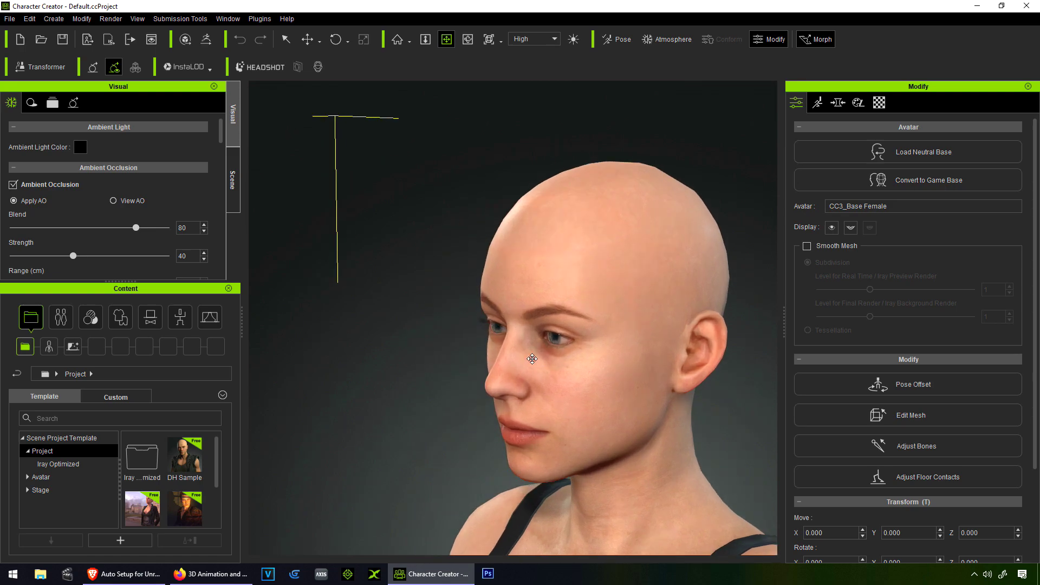
scroll(544, 360, "up", 3)
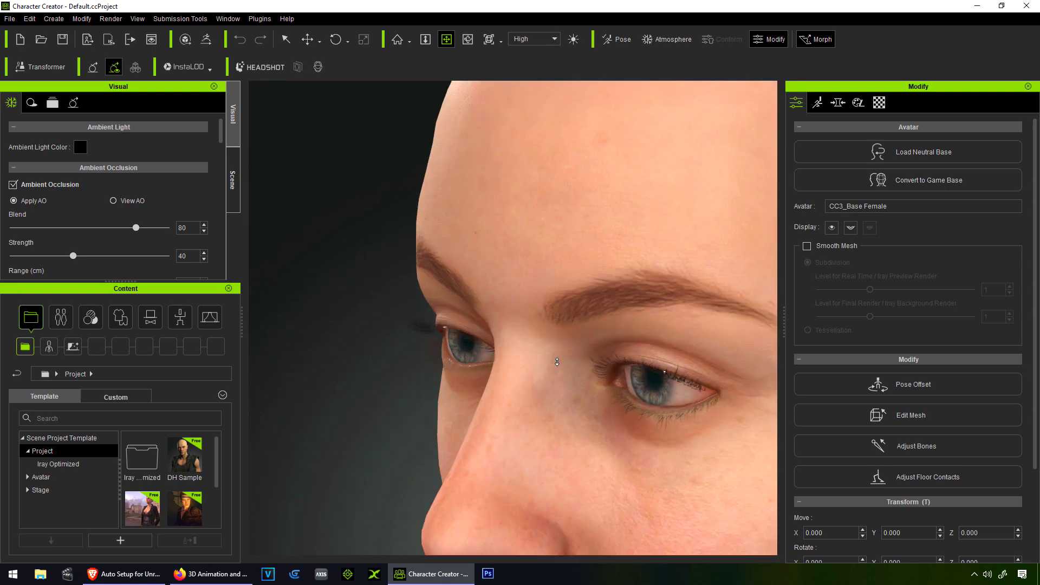
scroll(557, 361, "down", 10)
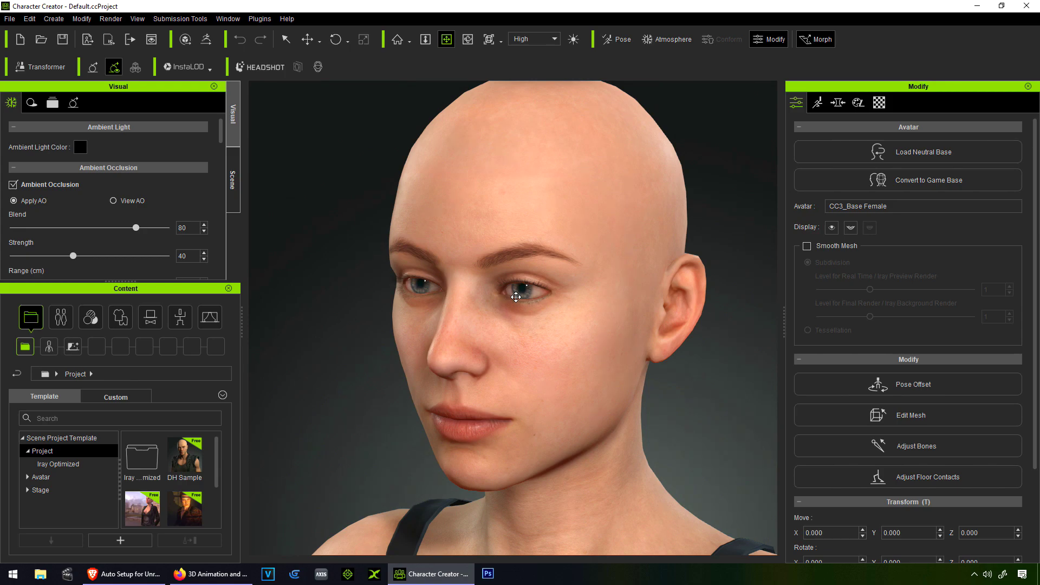
scroll(516, 297, "up", 4)
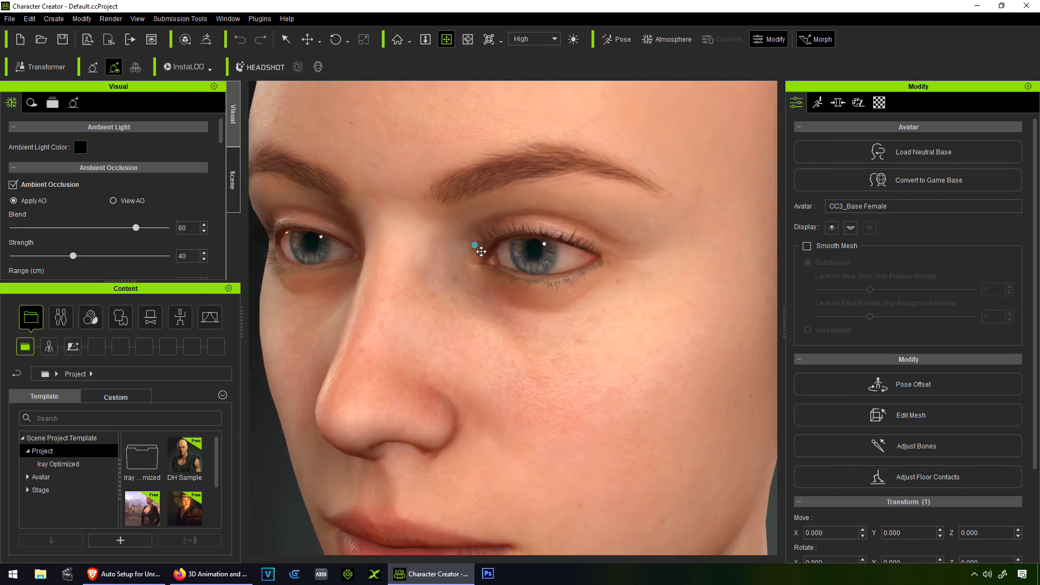
scroll(476, 243, "up", 5)
left_click_drag(507, 308, 472, 173)
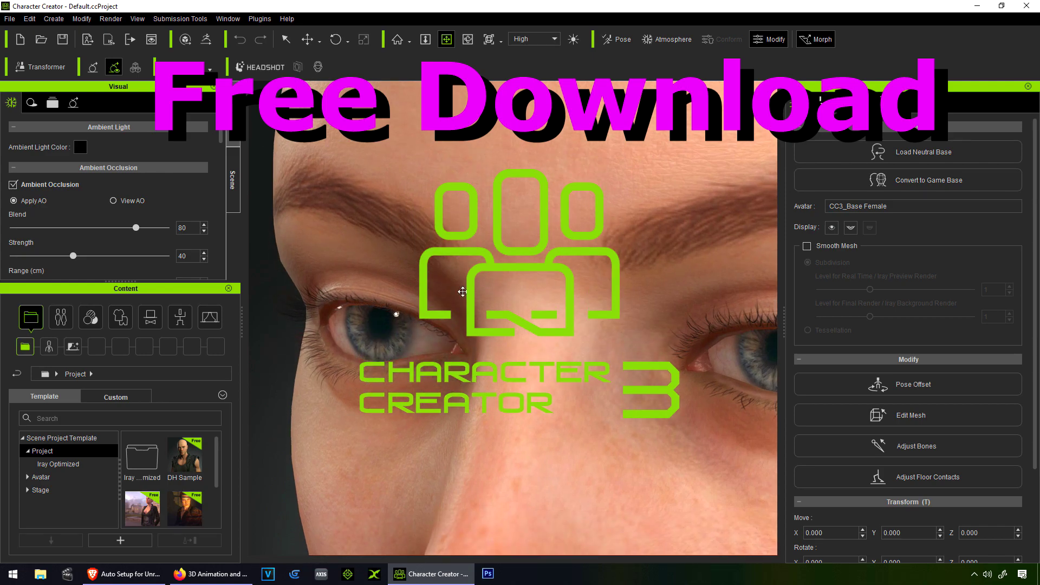
left_click_drag(369, 240, 392, 234)
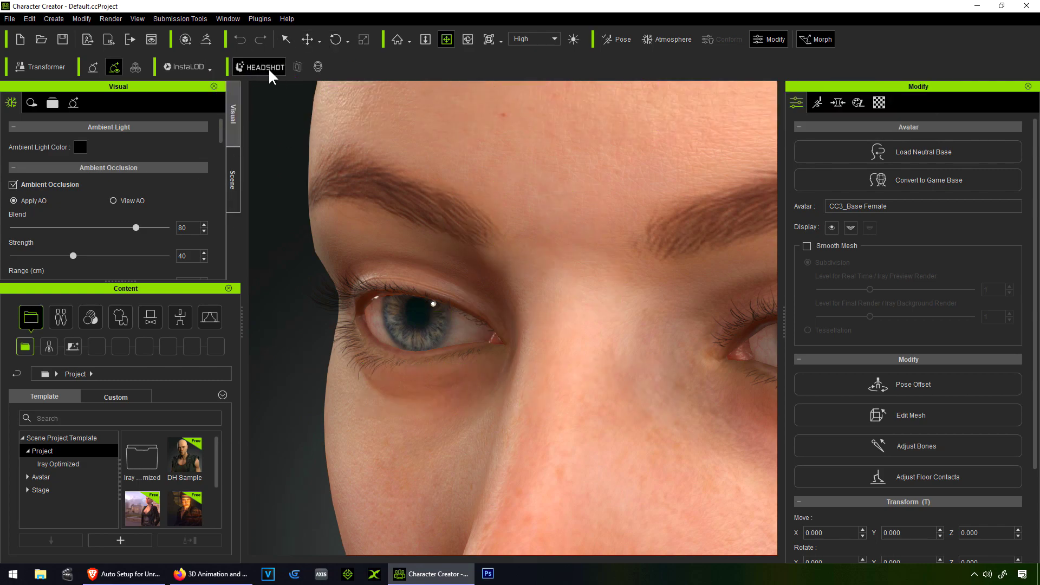
Open the Headshot plugin and enlarge its panel to show the Pro mode's photo area.
left_click(265, 67)
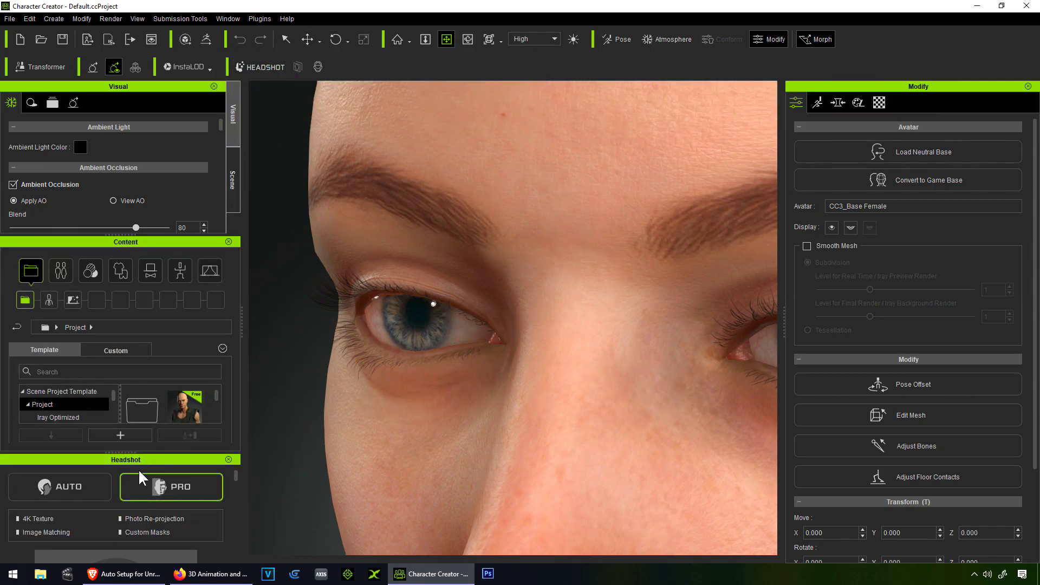
left_click_drag(126, 459, 165, 265)
mouse_move(232, 336)
left_mouse_down()
mouse_move(242, 385)
mouse_move(236, 350)
left_mouse_up()
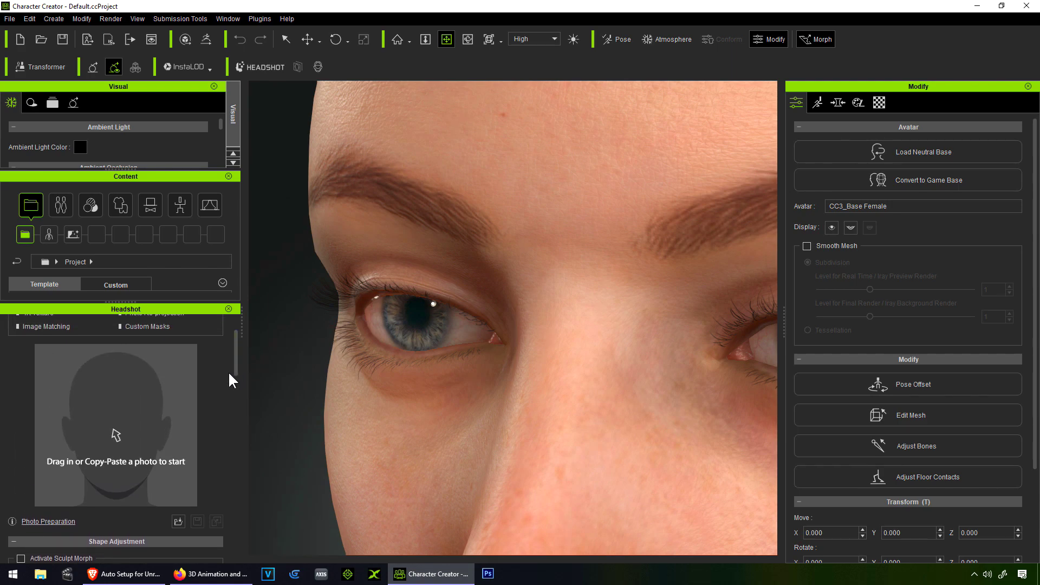
left_click_drag(233, 366, 239, 350)
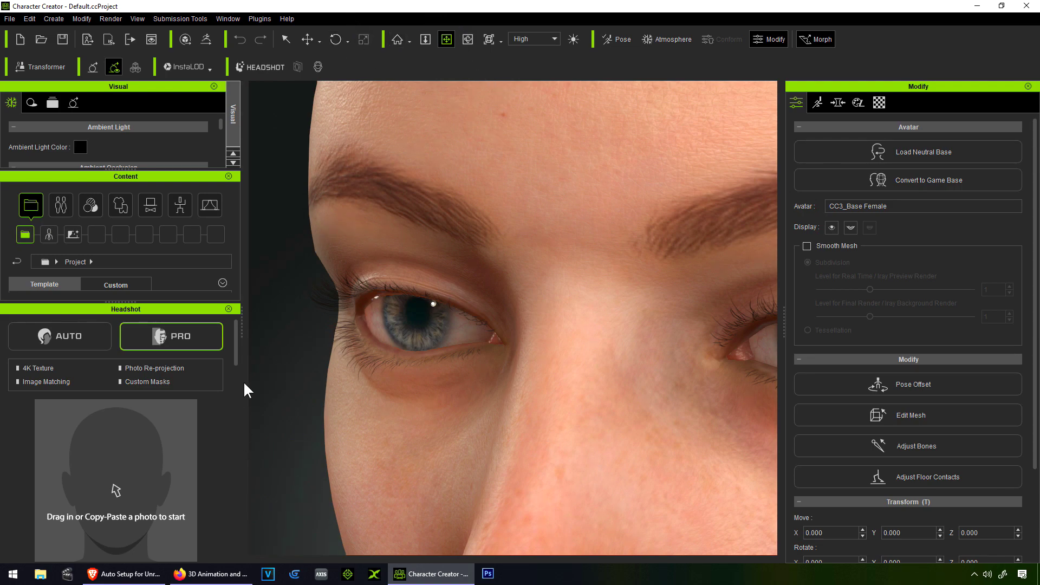
Load scarlett.jpg into Headshot and generate the character with the Current body type and Clean Soft skin type.
scroll(235, 352, "down", 5)
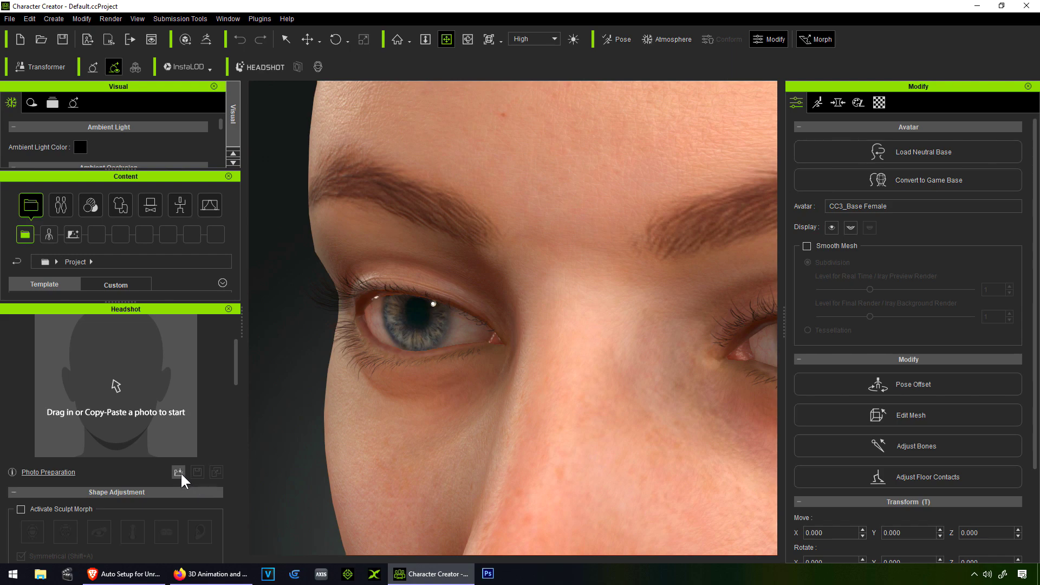
left_click(178, 471)
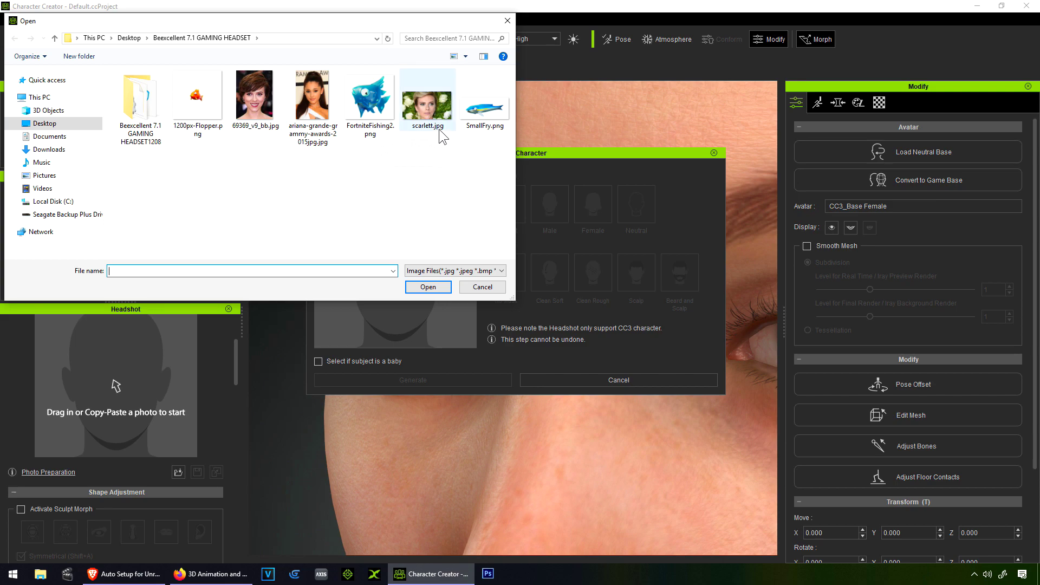
left_click(446, 103)
left_click(428, 287)
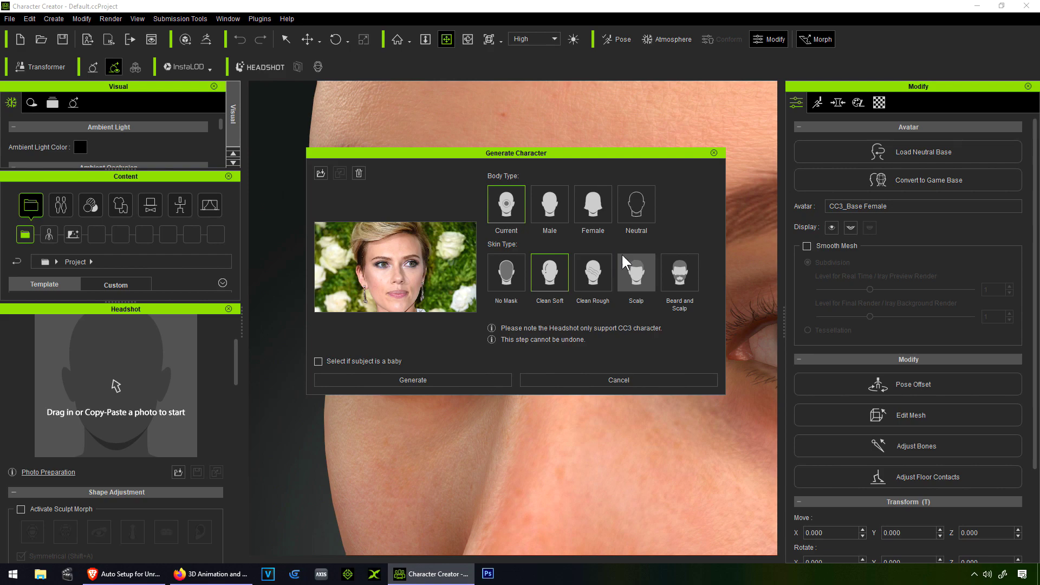
left_click(421, 379)
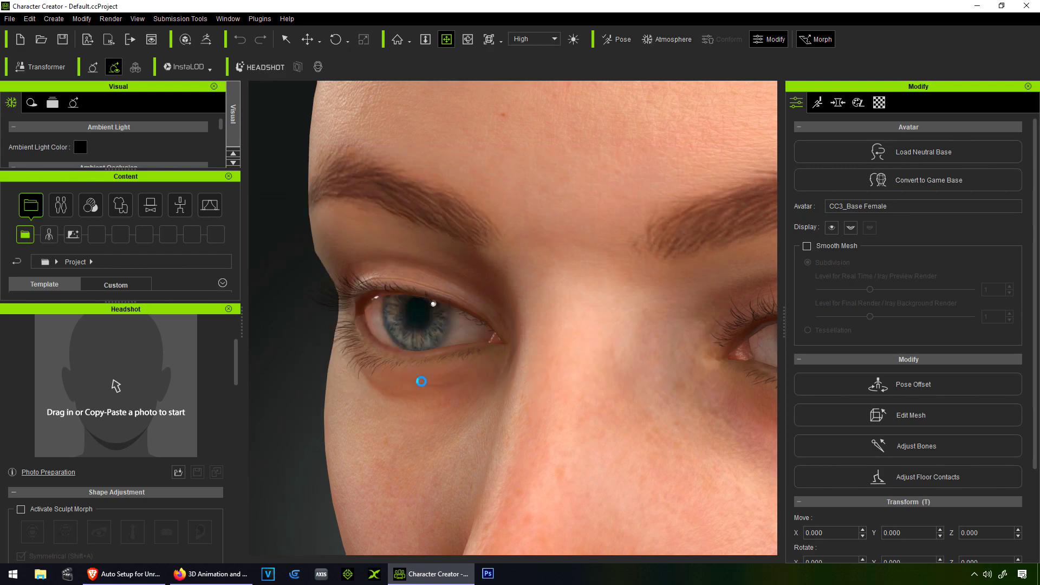
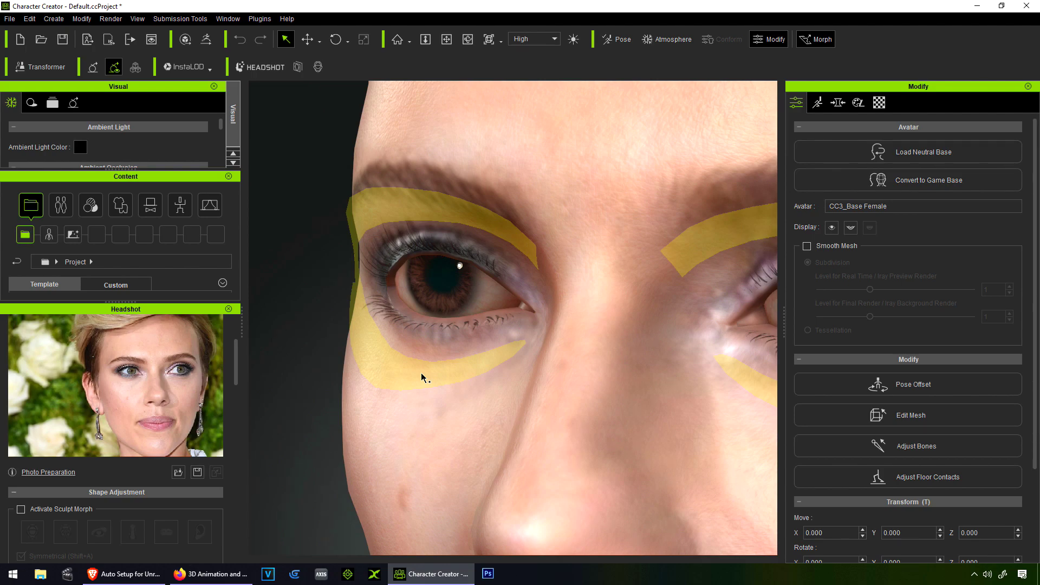
Examine the generated head, from the eye and nose close-up to the full face, at several distances and angles.
left_click(468, 42)
left_click_drag(514, 313, 614, 315)
right_click_drag(614, 316, 614, 336)
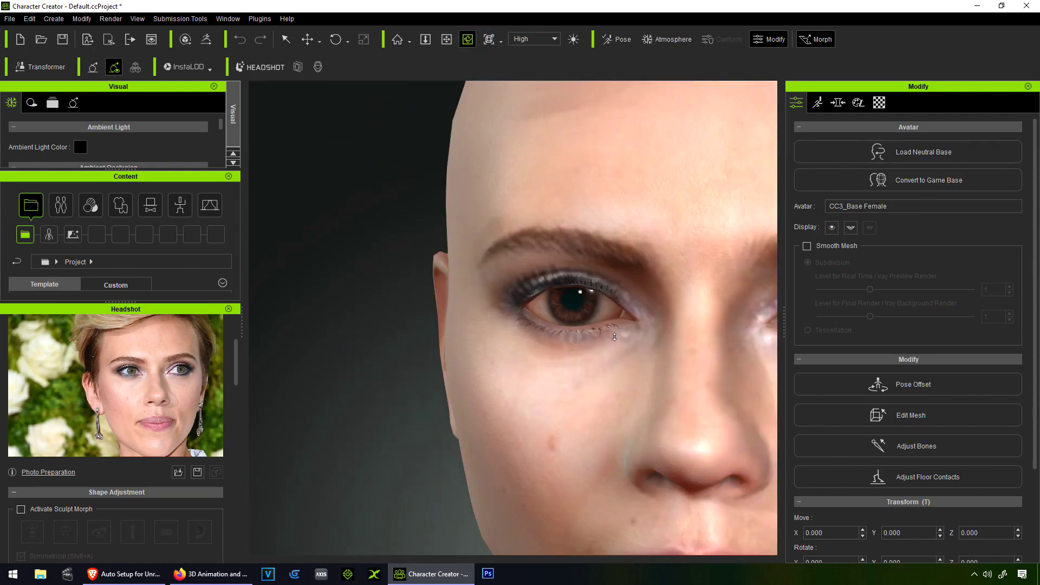
scroll(614, 337, "down", 5)
left_click_drag(606, 337, 492, 323)
scroll(590, 352, "up", 3)
left_click(447, 39)
right_click_drag(493, 322, 522, 326)
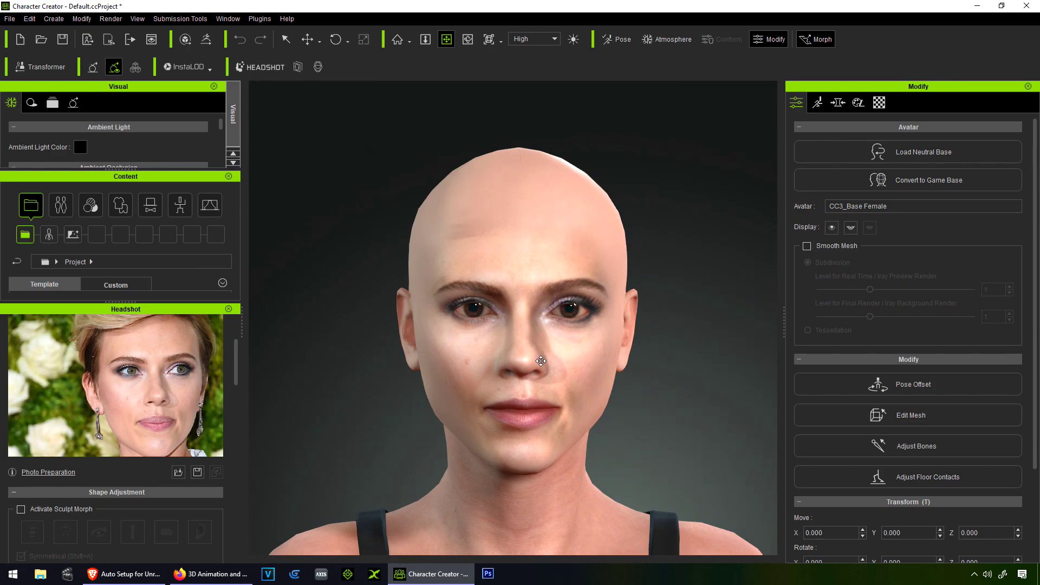
scroll(550, 311, "up", 2)
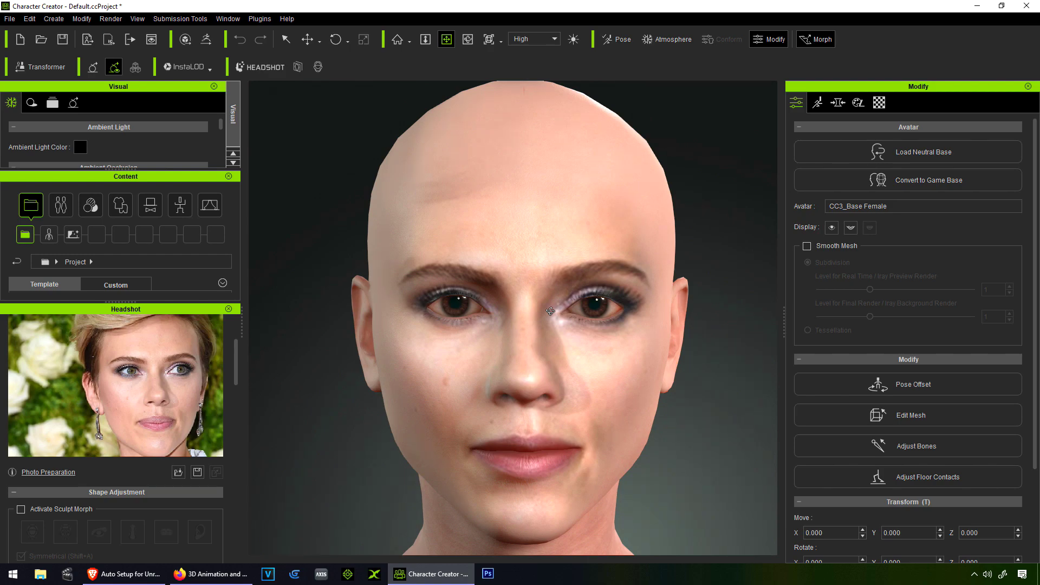
mouse_move(538, 348)
left_mouse_down()
mouse_move(552, 358)
mouse_move(531, 366)
left_mouse_up()
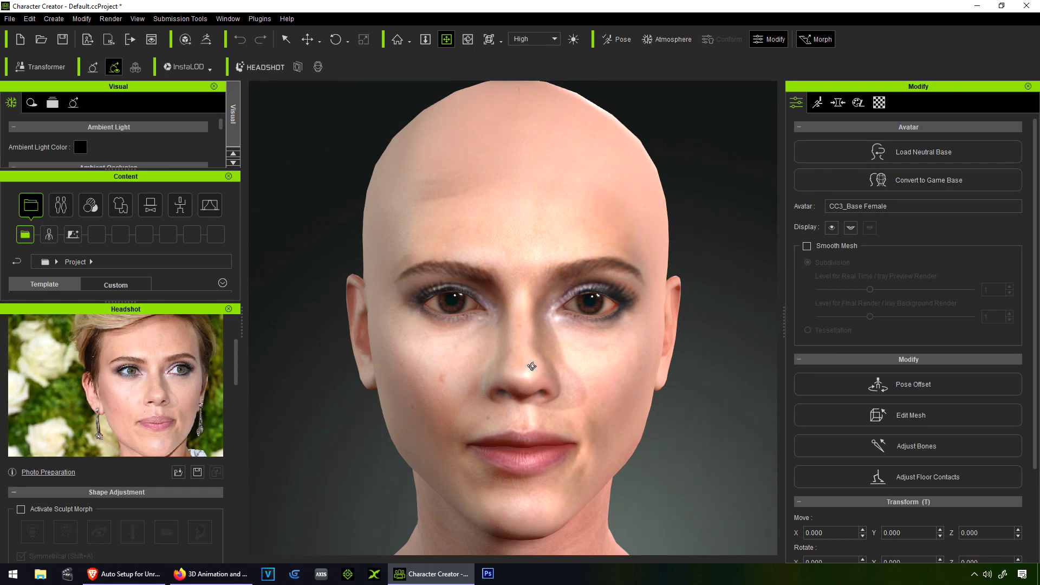
left_click_drag(531, 366, 494, 357)
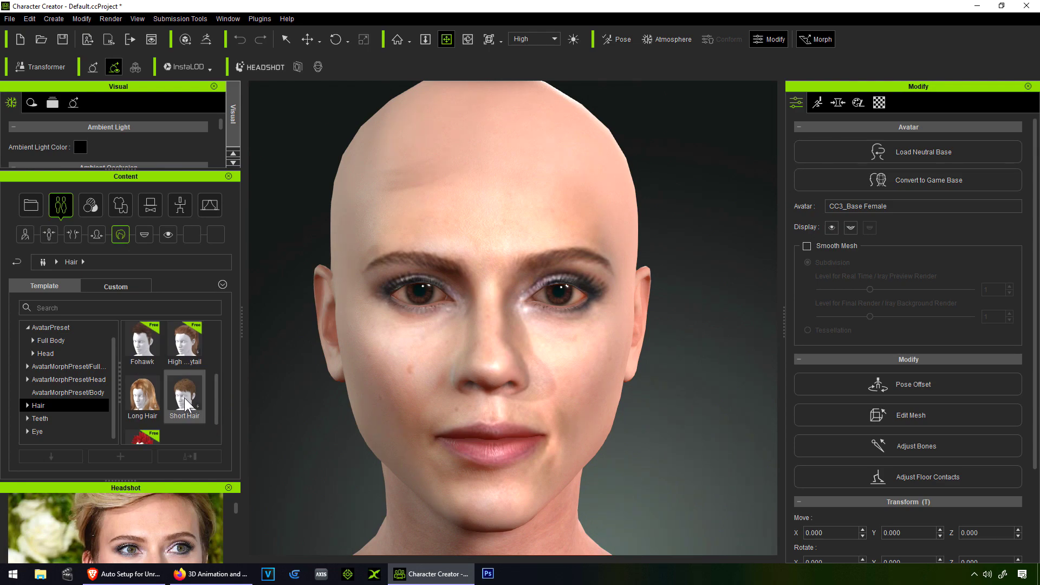
Apply the Long Hair preset to the avatar and check the face with it from several angles.
left_click_drag(143, 401, 440, 225)
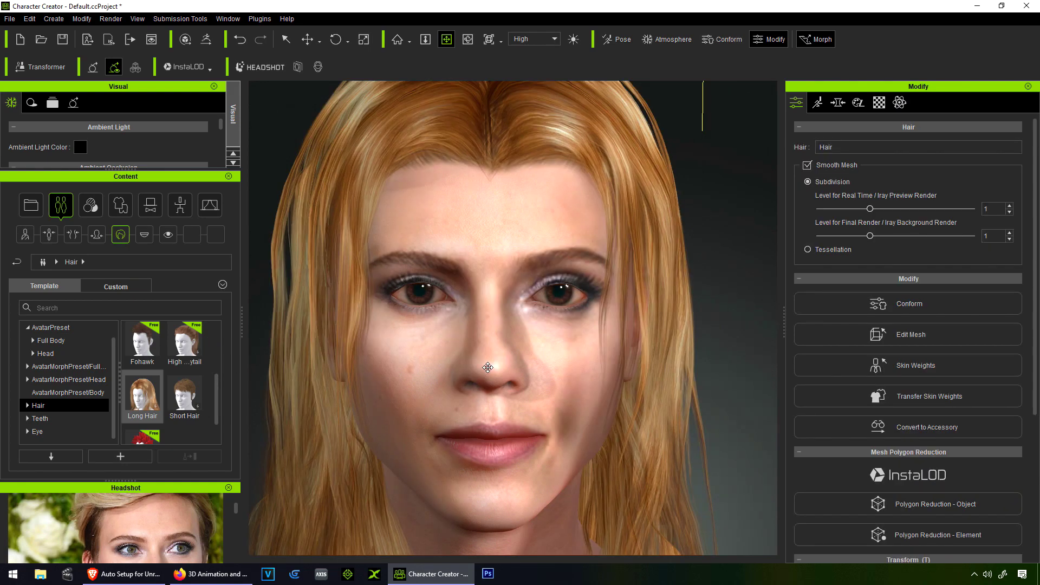
scroll(488, 367, "down", 3)
scroll(487, 367, "up", 2)
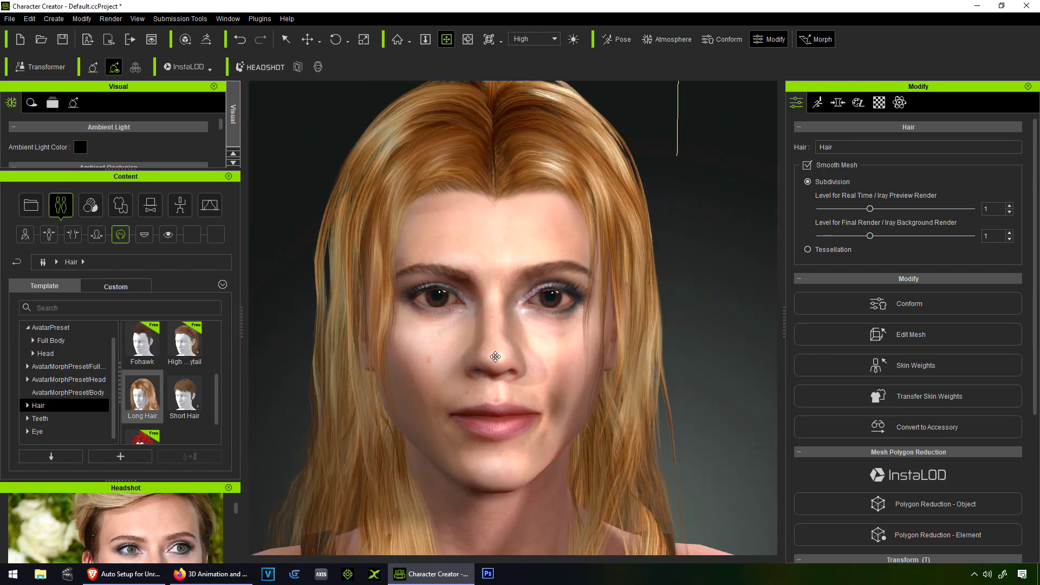
left_click_drag(495, 358, 449, 356)
right_click_drag(449, 355, 513, 344)
mouse_move(514, 344)
middle_mouse_down()
mouse_move(469, 332)
mouse_move(496, 333)
mouse_move(488, 284)
mouse_move(517, 341)
mouse_move(503, 337)
middle_mouse_up()
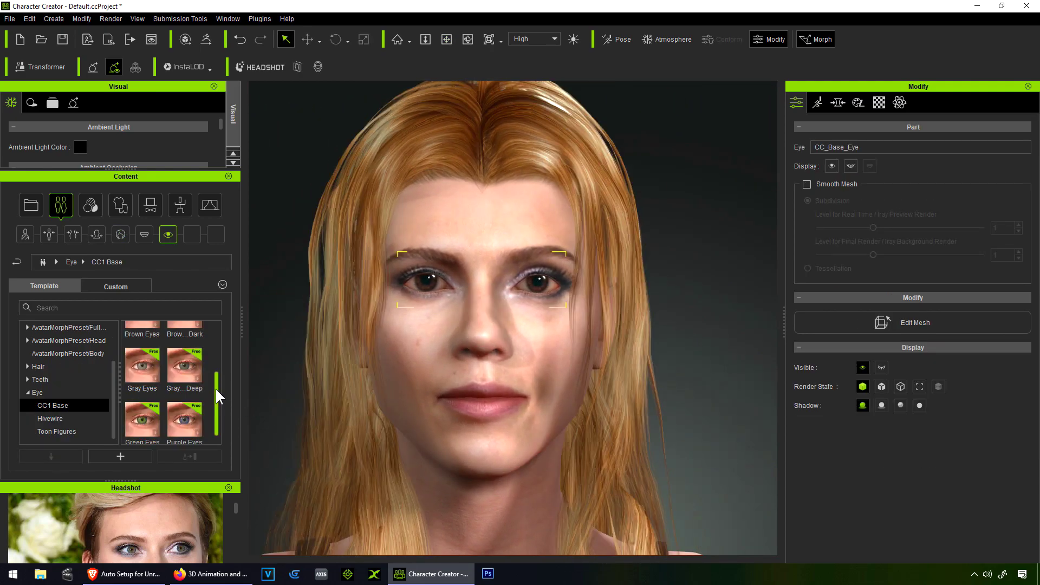
Try the Gray Eyes_Deep and Green Eyes presets from CC1 Base on the avatar, replacing the existing eye object.
left_click_drag(215, 389, 216, 394)
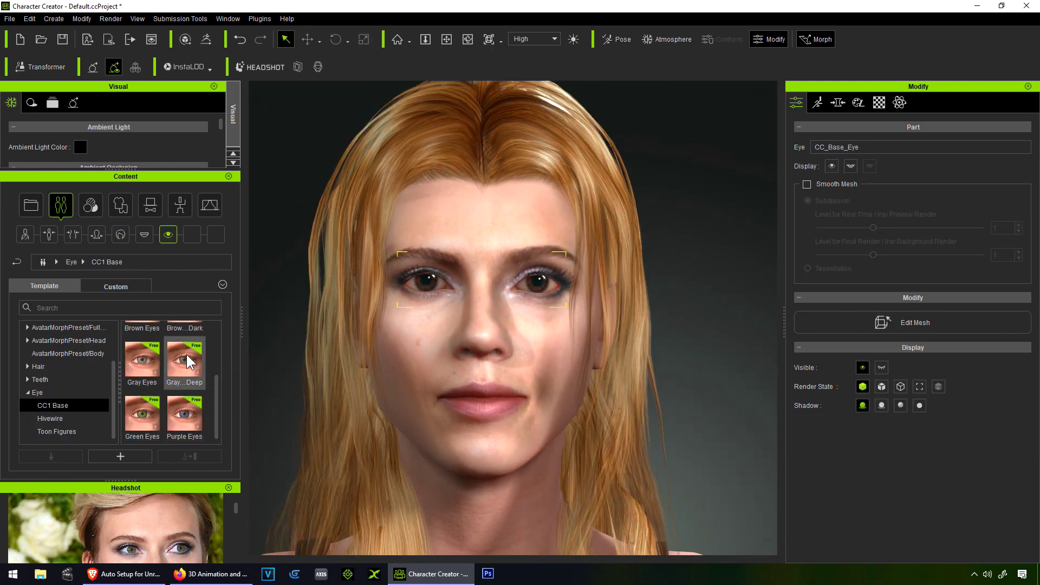
mouse_move(188, 379)
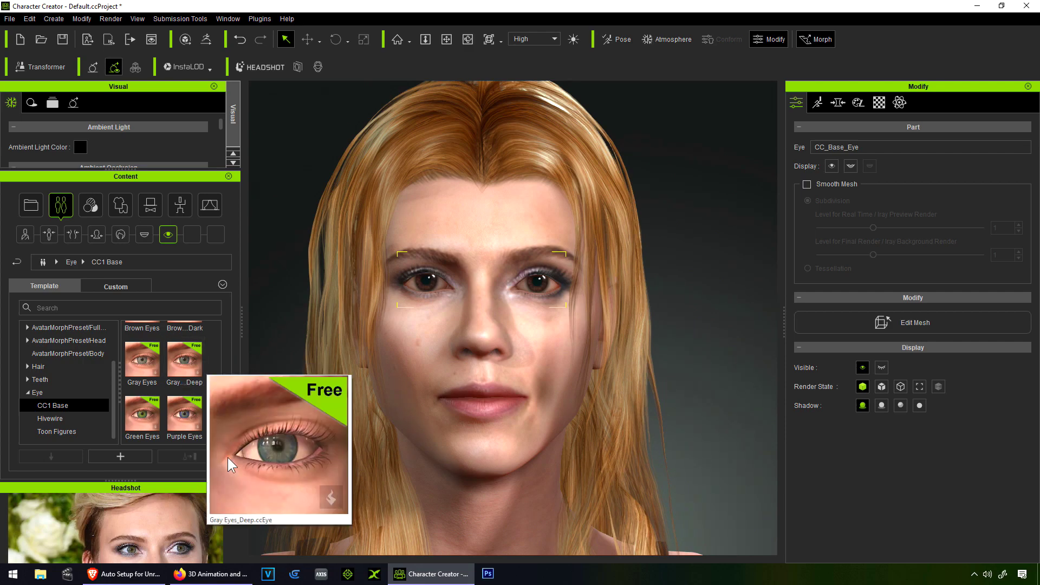
left_click_drag(187, 367, 421, 280)
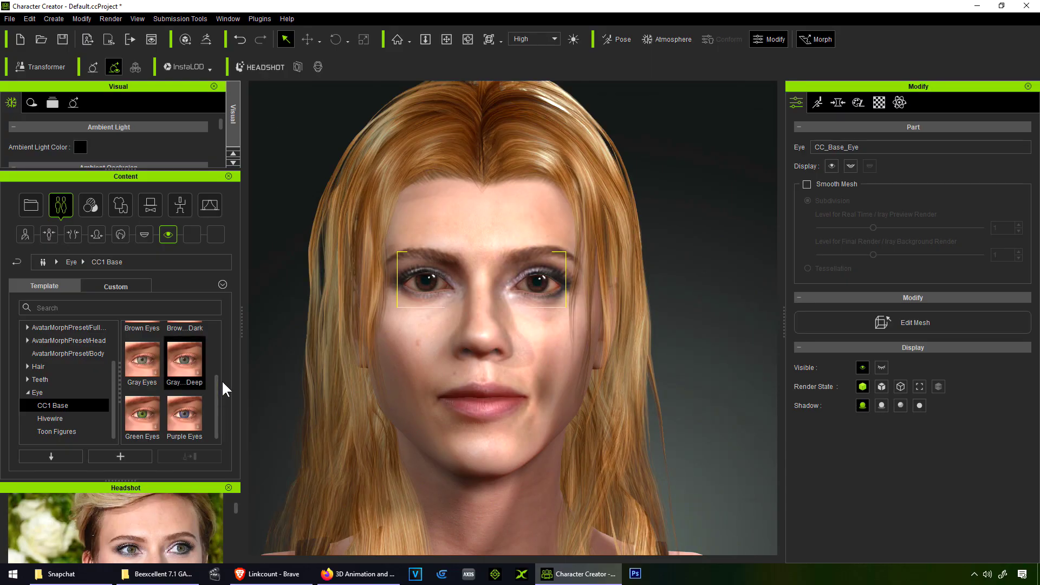
left_click_drag(188, 365, 427, 280)
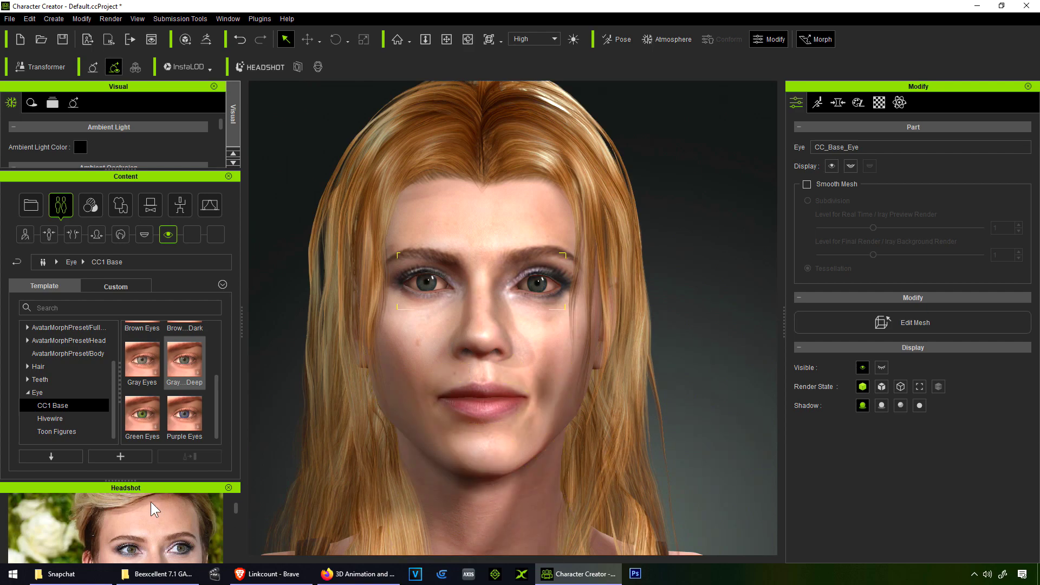
left_click_drag(151, 431, 433, 380)
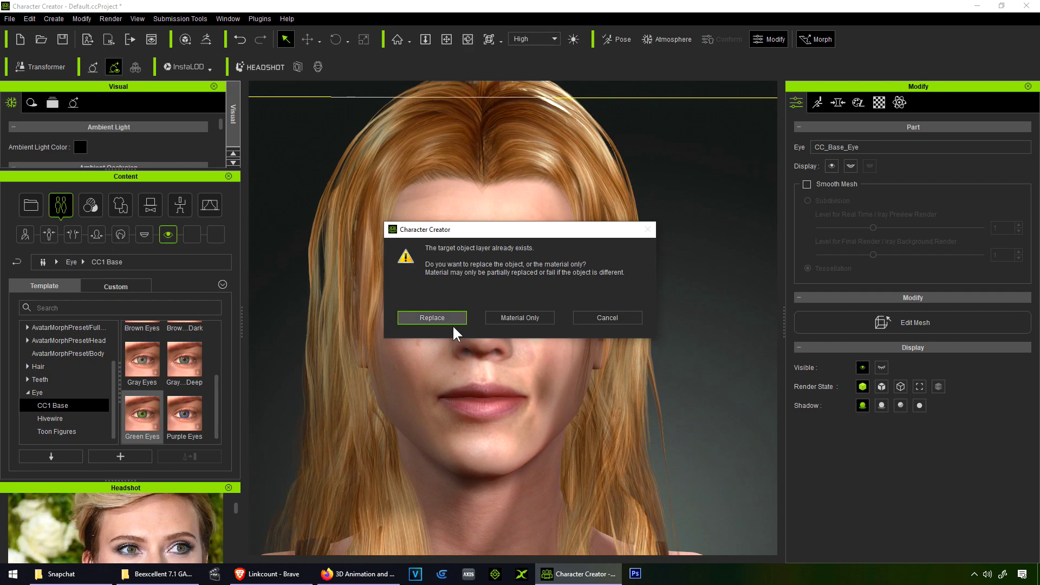
left_click(450, 319)
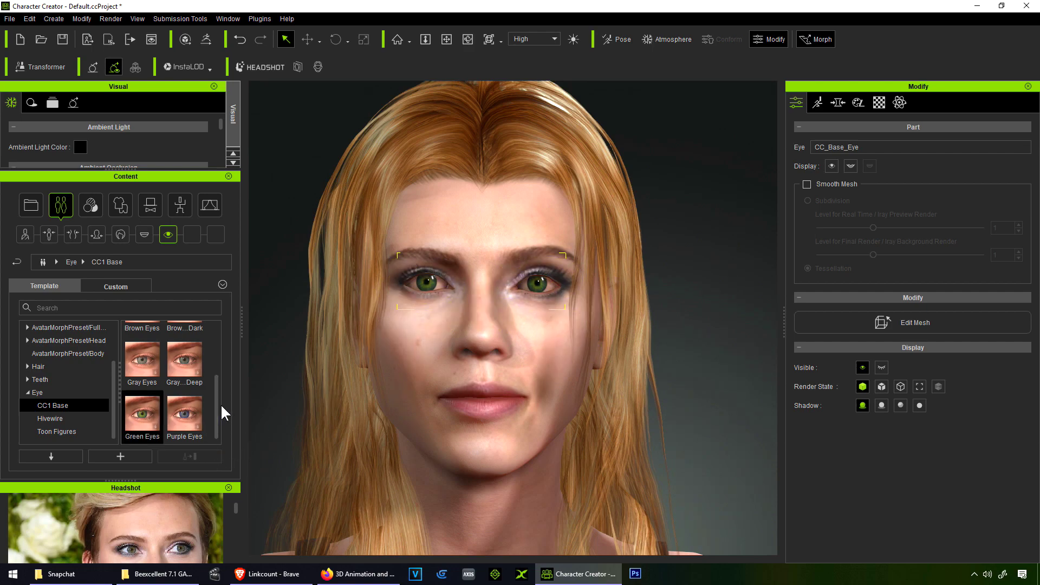
Apply the Gray Eyes preset to the avatar and inspect the finished head and hair from several angles.
double_click(144, 357)
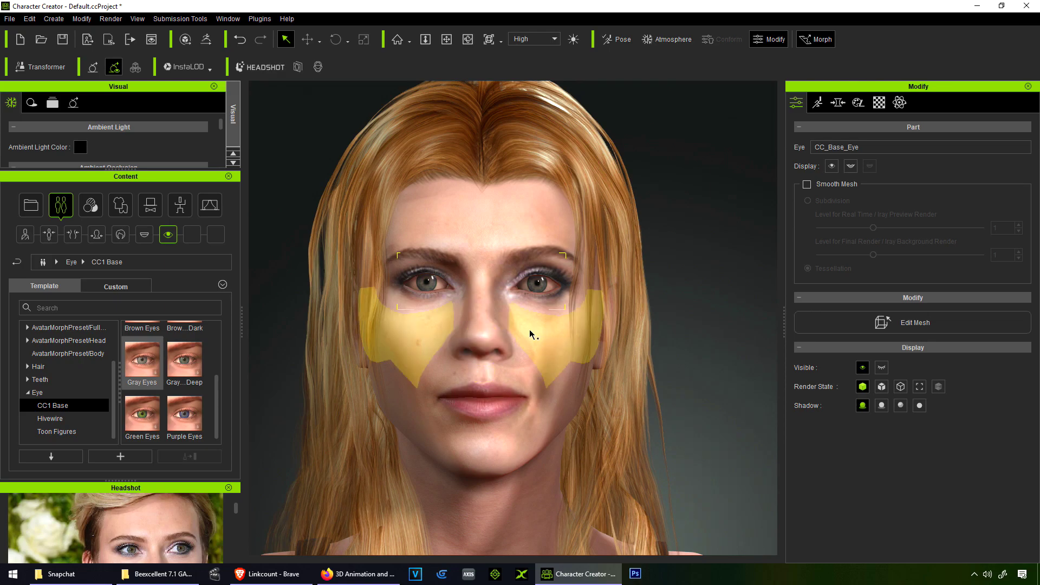
left_click(467, 39)
left_click_drag(540, 304, 552, 389)
scroll(553, 389, "down", 5)
scroll(490, 382, "up", 6)
left_click_drag(490, 380, 532, 248)
left_click_drag(478, 385, 541, 242)
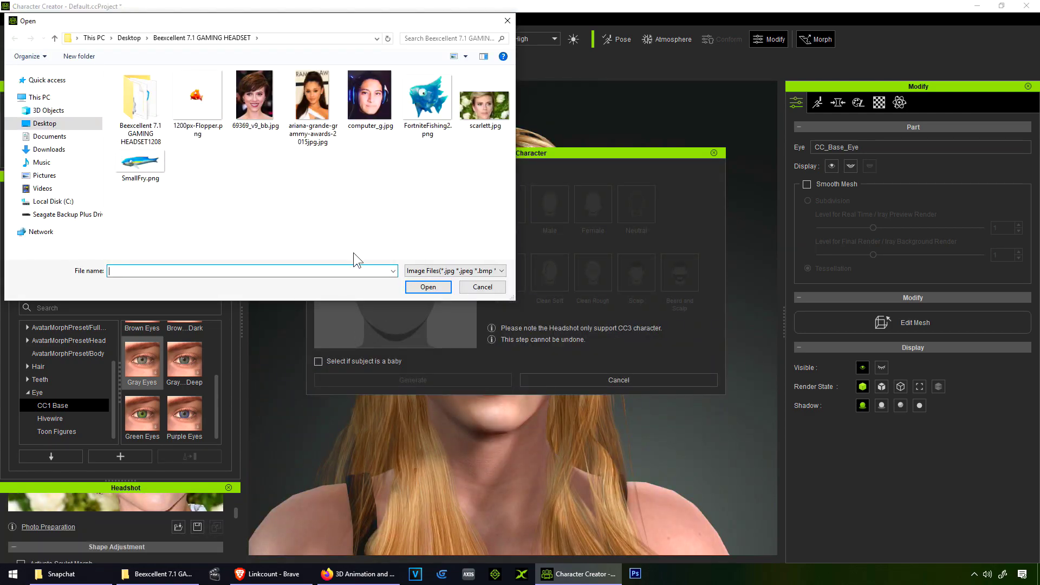
Load the ariana-grande-grammy-awards-2015jpg.jpg photo into Headshot and generate the character with the Female body type and No Mask skin type.
left_click(319, 107)
left_click(425, 285)
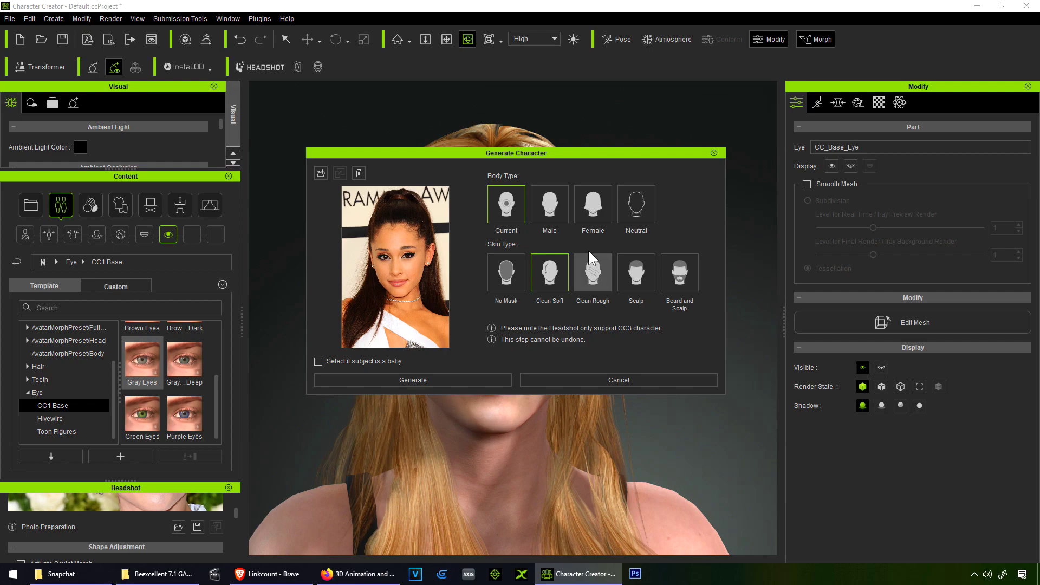
left_click(595, 204)
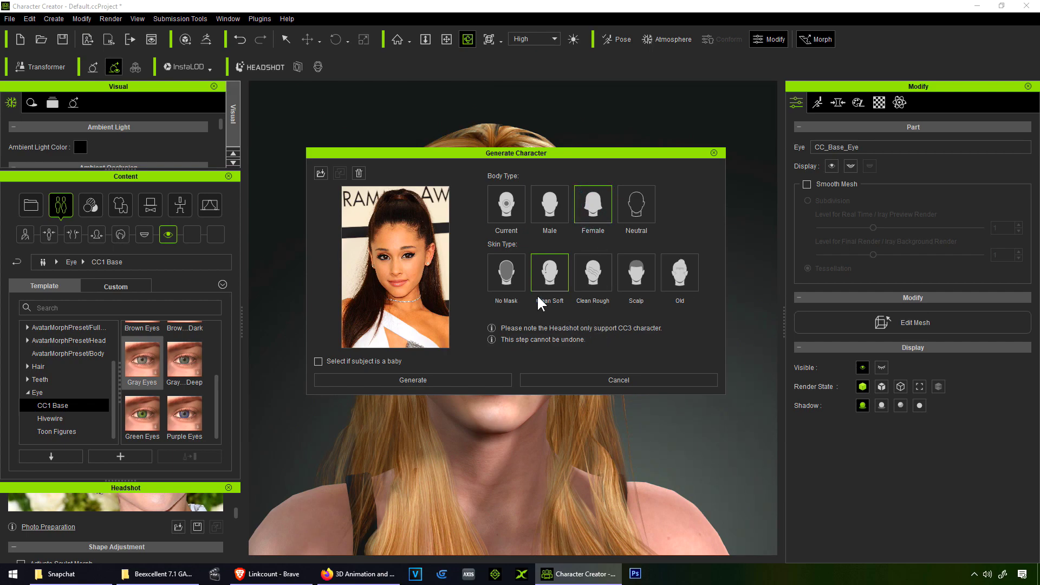
left_click(505, 279)
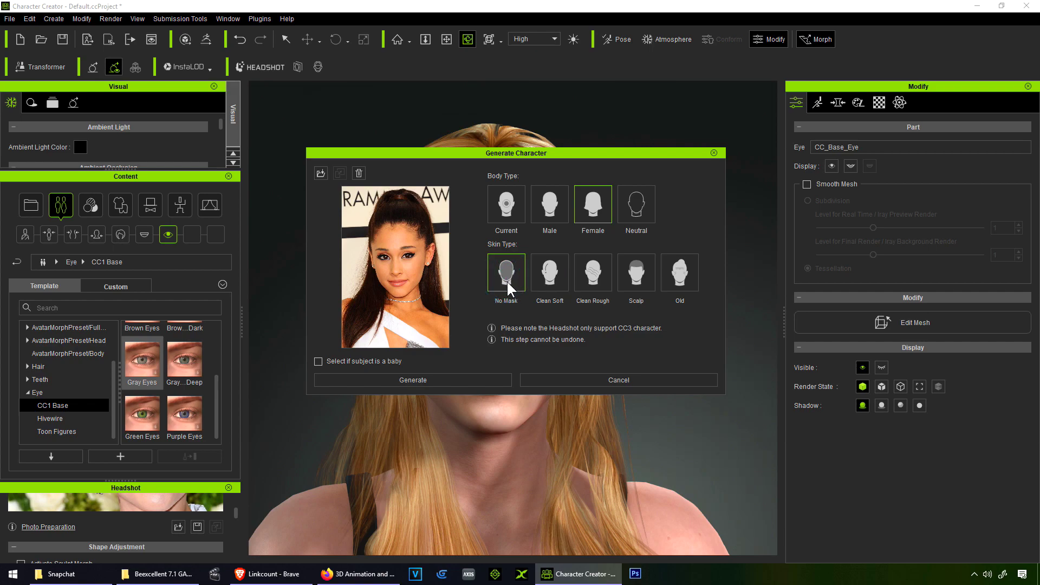
left_click(445, 379)
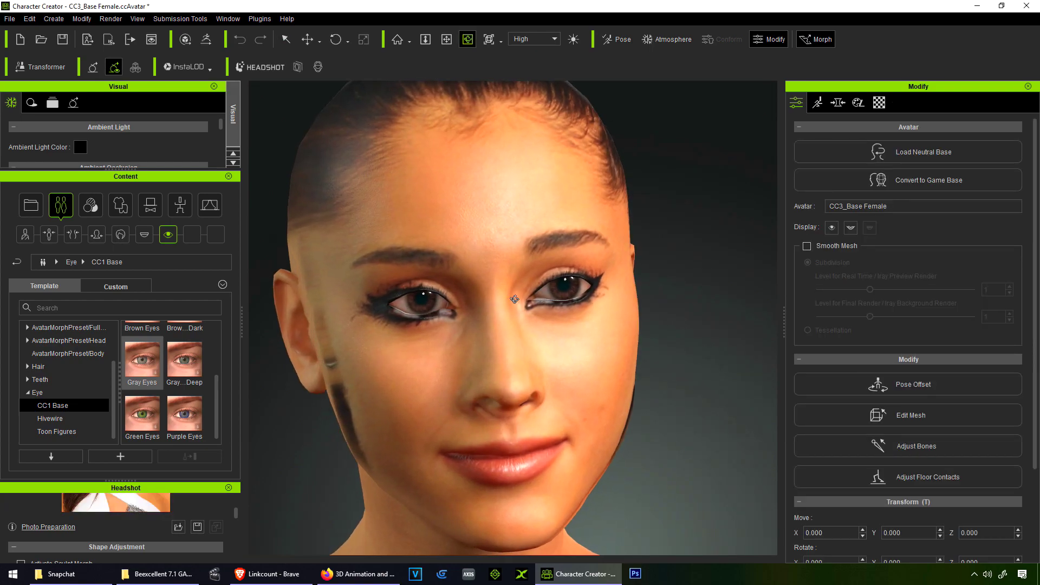
Try two bob styles from Toon Hair on the new avatar, and replace them with the high ponytail hair.
left_click_drag(527, 299, 461, 299)
right_click_drag(461, 298, 492, 304)
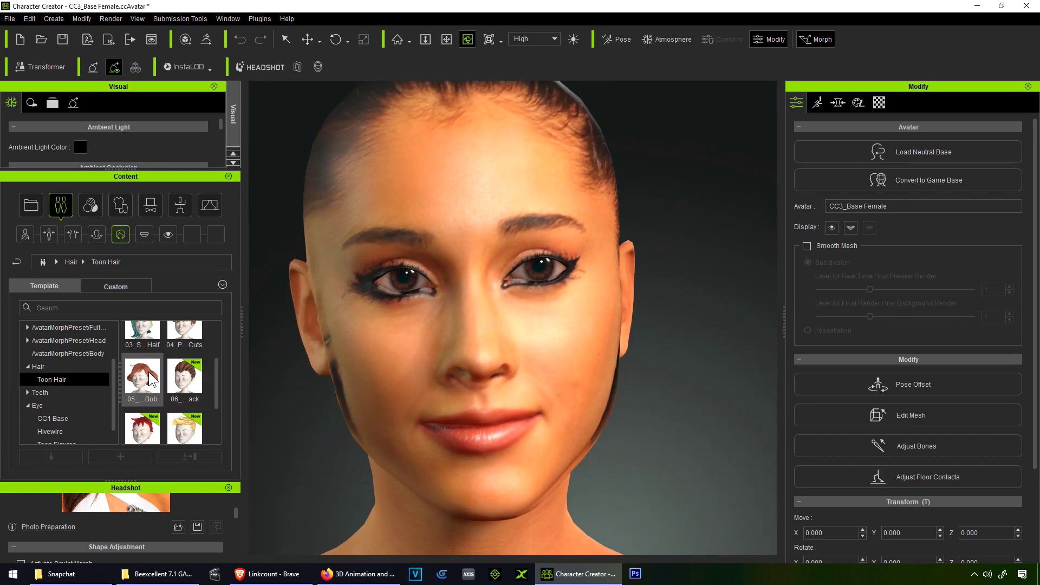
left_click_drag(140, 374, 470, 293)
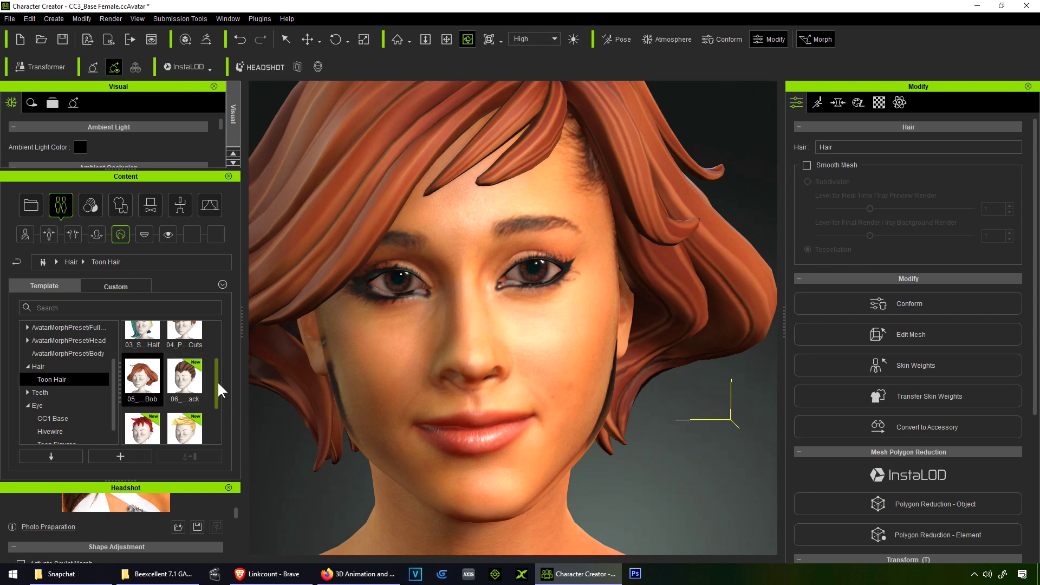
left_click_drag(218, 384, 218, 411)
left_click_drag(217, 422, 225, 359)
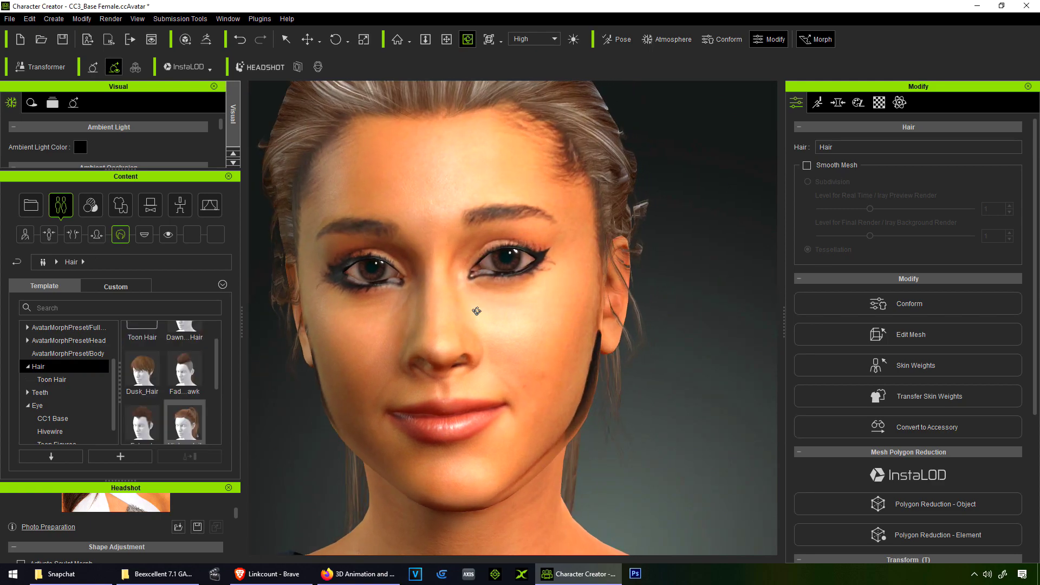
right_click_drag(476, 299, 469, 380)
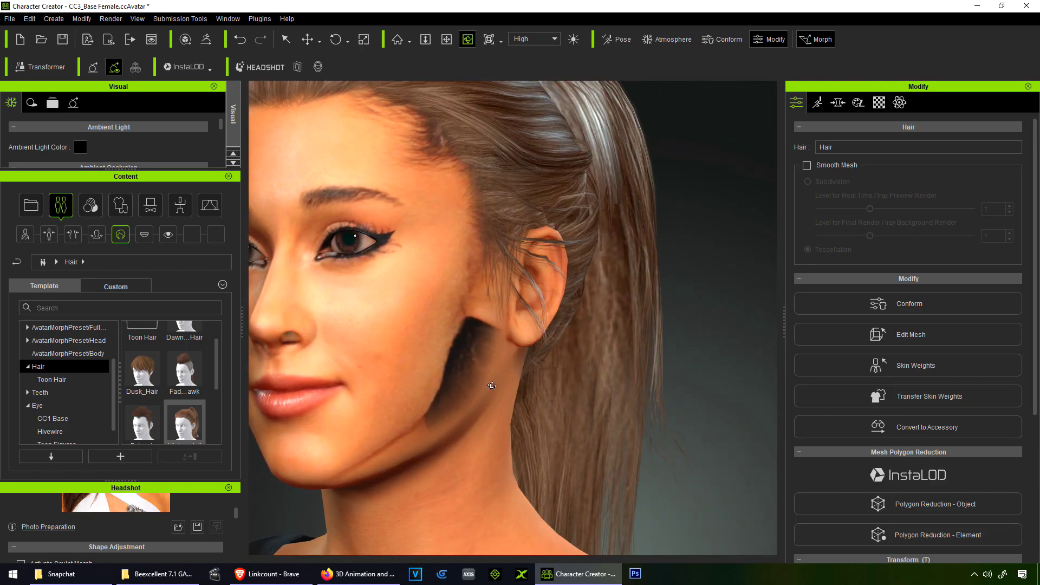
right_click_drag(406, 399, 518, 387)
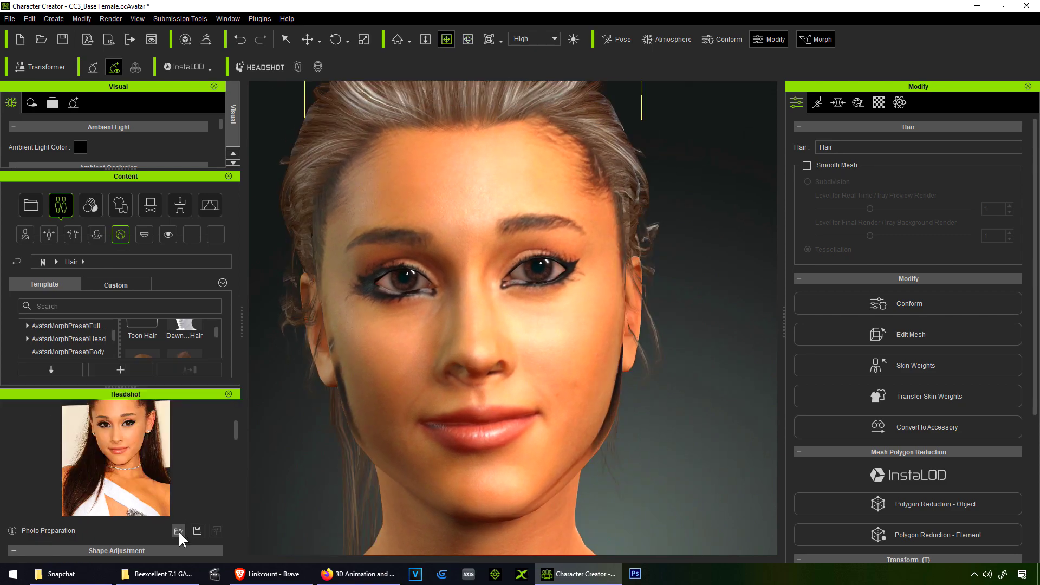
Load computer_g.jpg into Headshot and generate the character with the Male body type and Clean Rough skin type.
left_click(177, 530)
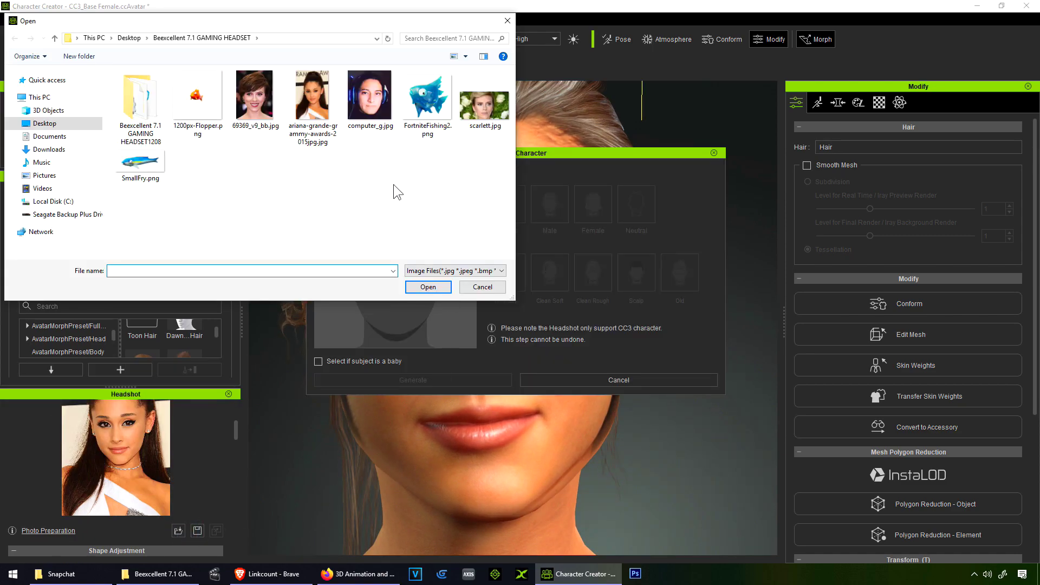
left_click(382, 108)
left_click(428, 287)
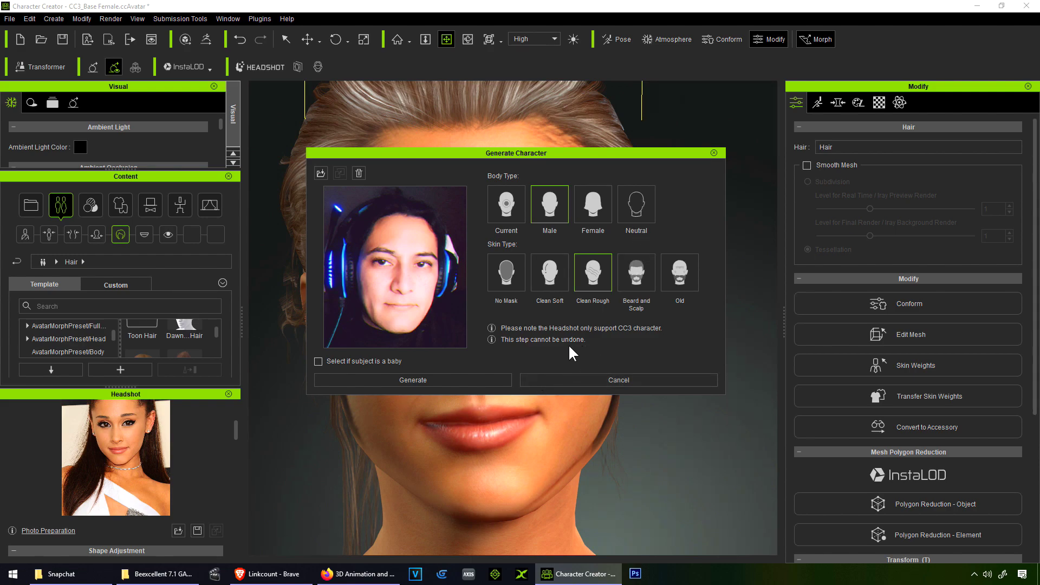
left_click(454, 381)
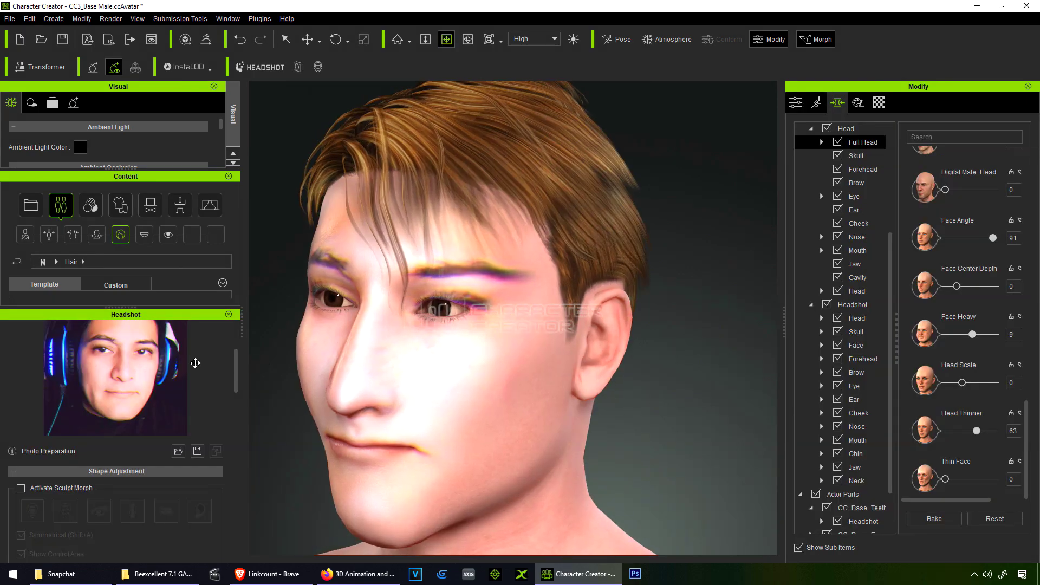
Try the short hair on the male avatar and inspect the face from several angles.
right_click_drag(195, 362, 449, 375)
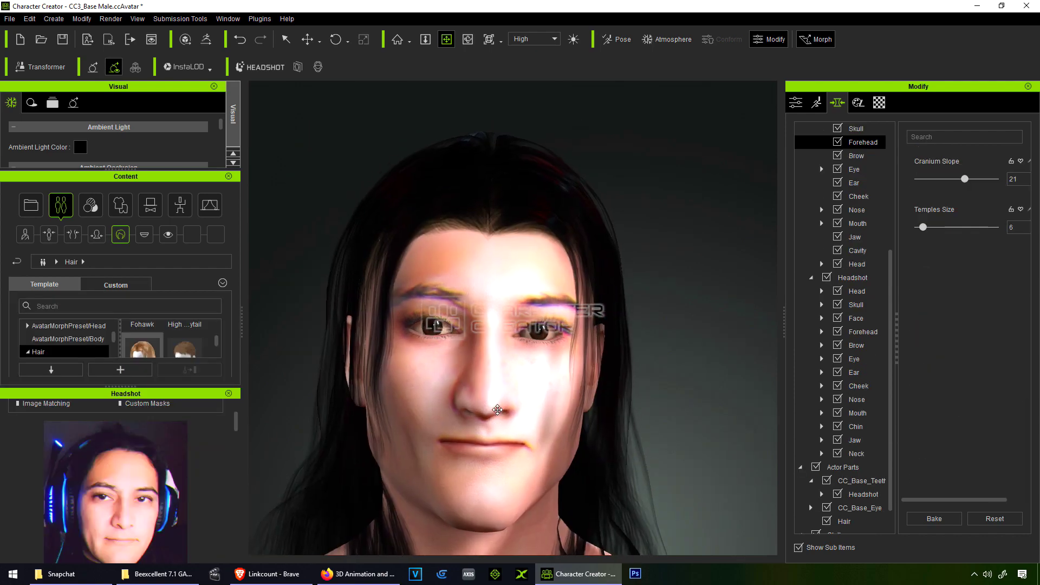
right_click_drag(514, 380, 507, 384)
left_click_drag(507, 384, 504, 375)
mouse_move(504, 374)
right_mouse_down()
mouse_move(582, 366)
mouse_move(519, 379)
right_mouse_up()
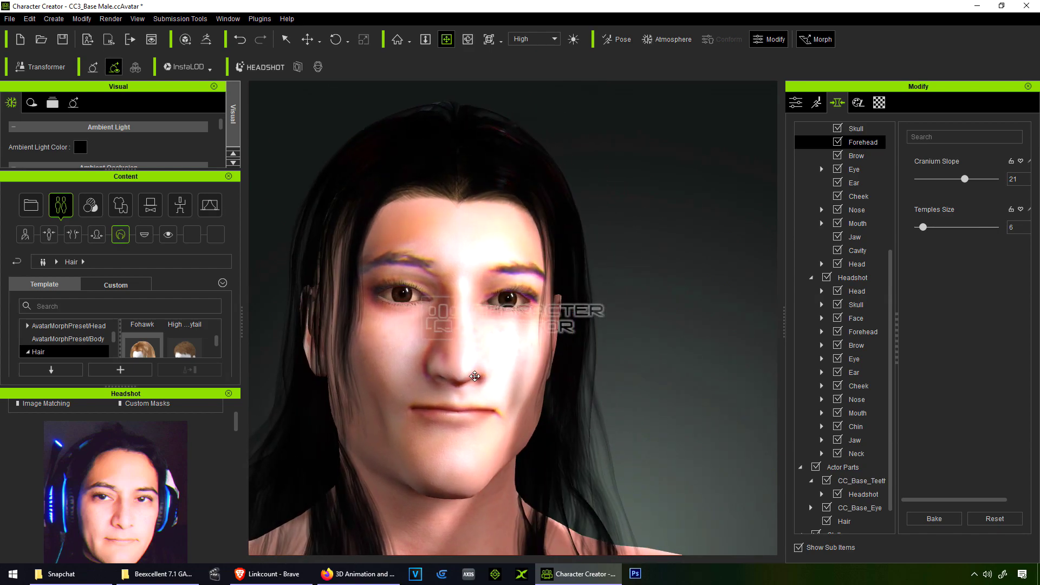